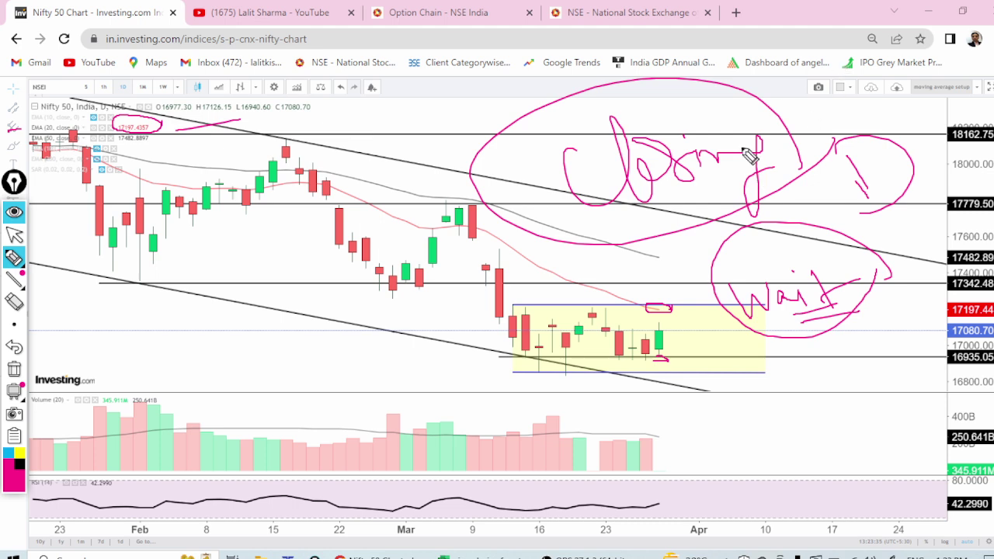
# Write and circle "17200" with underlining over the Nifty chart, and draw two circled arrow marks beside it.
pyautogui.moveTo(169, 348)
pyautogui.mouseDown()
pyautogui.moveTo(195, 393)
pyautogui.moveTo(225, 398)
pyautogui.moveTo(237, 380)
pyautogui.moveTo(273, 387)
pyautogui.moveTo(287, 311)
pyautogui.mouseUp()
pyautogui.moveTo(332, 340); pyautogui.dragTo(380, 360)
pyautogui.moveTo(274, 403); pyautogui.dragTo(348, 392)
pyautogui.moveTo(451, 413); pyautogui.dragTo(453, 432)
pyautogui.moveTo(456, 388)
pyautogui.mouseDown()
pyautogui.moveTo(466, 435)
pyautogui.moveTo(511, 410)
pyautogui.mouseUp()
pyautogui.moveTo(529, 446)
pyautogui.mouseDown()
pyautogui.moveTo(422, 388)
pyautogui.moveTo(588, 462)
pyautogui.mouseUp()
pyautogui.moveTo(628, 391); pyautogui.dragTo(630, 426)
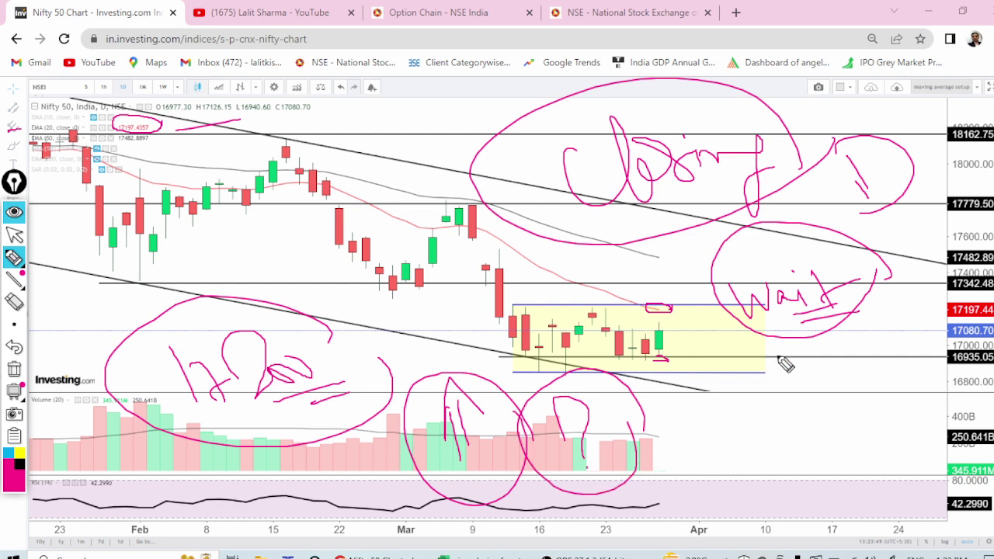
# Circle the 17342.48 price level with an arrow toward it, and add more underlines beneath the handwritten 17200.
pyautogui.moveTo(985, 270)
pyautogui.mouseDown()
pyautogui.moveTo(942, 286)
pyautogui.moveTo(988, 289)
pyautogui.mouseUp()
pyautogui.moveTo(899, 311); pyautogui.dragTo(921, 295)
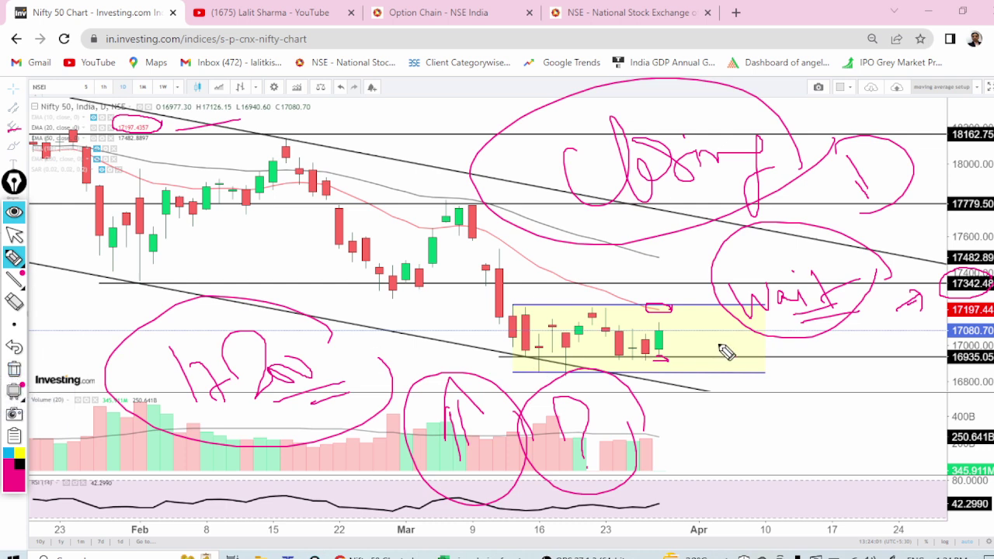
pyautogui.moveTo(248, 410); pyautogui.dragTo(344, 384)
pyautogui.moveTo(274, 427); pyautogui.dragTo(344, 404)
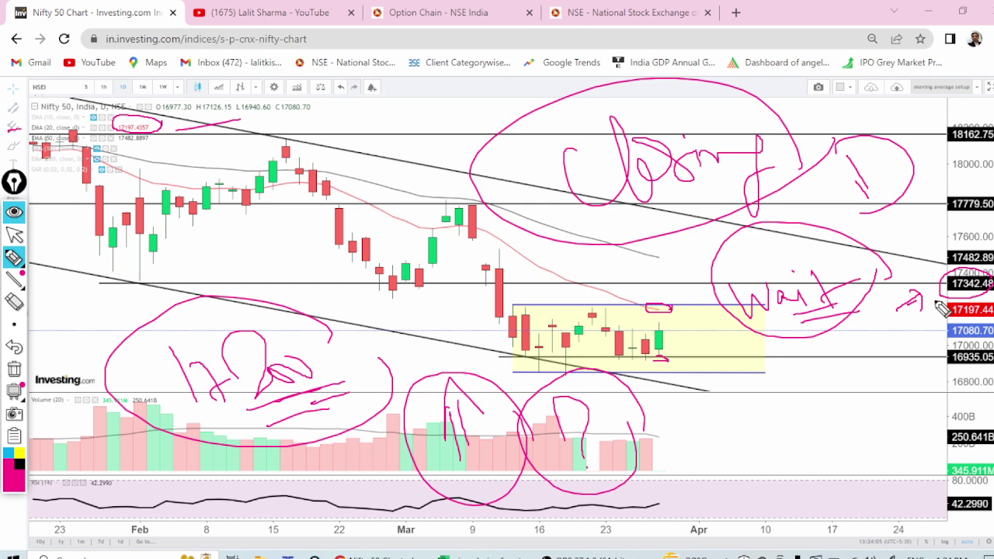
pyautogui.moveTo(912, 274); pyautogui.dragTo(933, 272)
pyautogui.moveTo(656, 357); pyautogui.dragTo(668, 359)
# Clear all pen markings from the chart and switch to the participant OI analysis workbook in Excel.
pyautogui.click(14, 370)
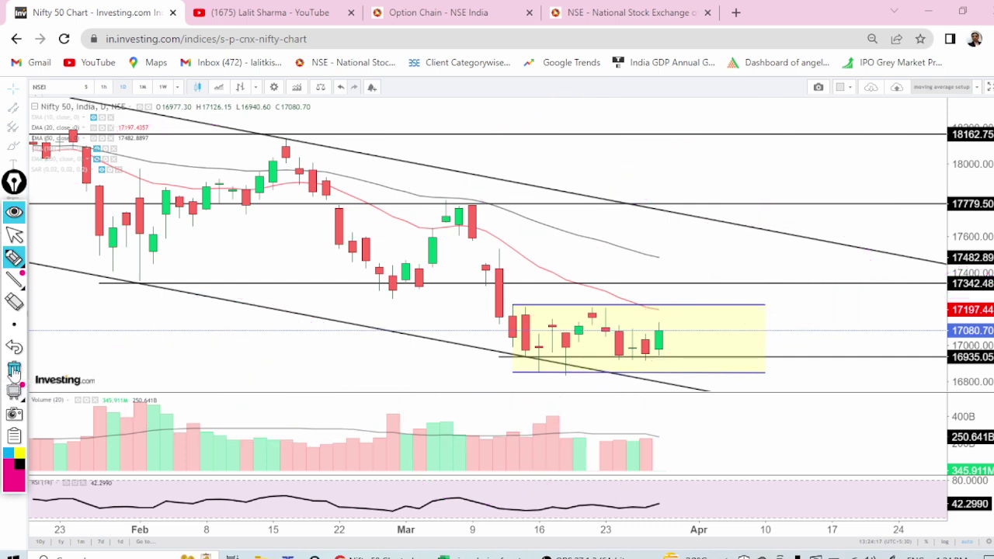
pyautogui.click(14, 235)
pyautogui.moveTo(750, 181); pyautogui.dragTo(806, 174)
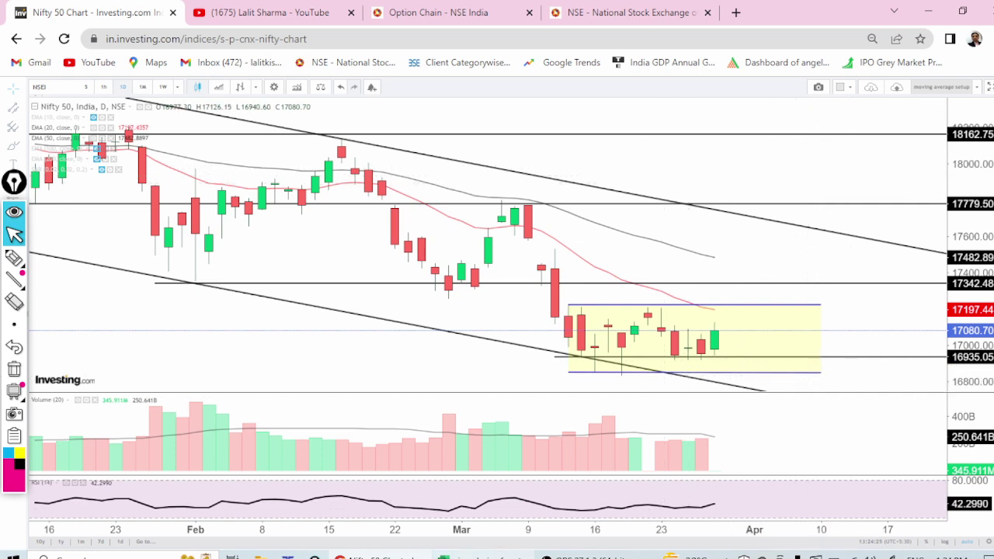
pyautogui.click(482, 553)
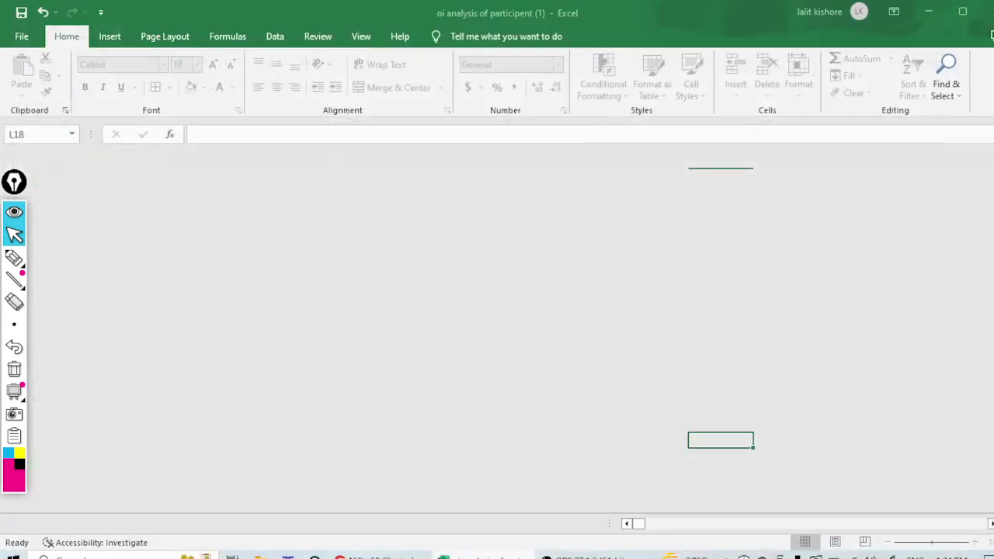
pyautogui.click(858, 322)
pyautogui.click(557, 452)
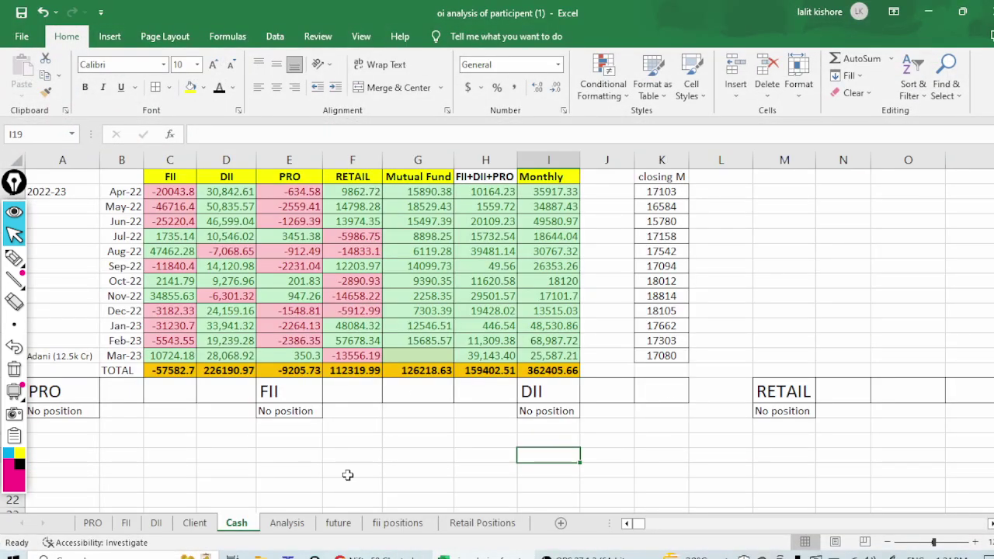
pyautogui.click(282, 485)
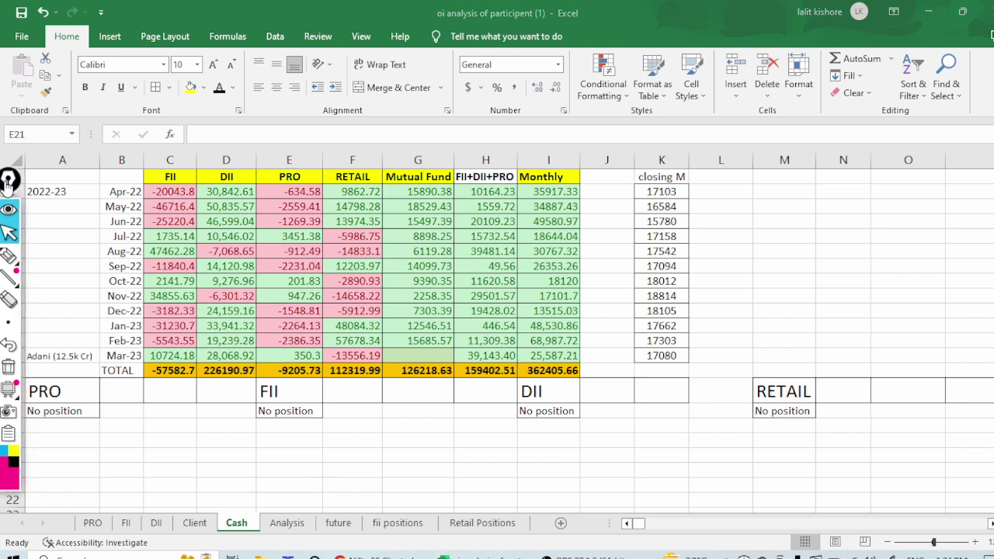
# Mark a circled cross below the PRO, FII, DII and RETAIL "No position" entries, and clear the markings after presenting them.
pyautogui.click(11, 257)
pyautogui.moveTo(87, 427)
pyautogui.mouseDown()
pyautogui.moveTo(103, 434)
pyautogui.moveTo(89, 439)
pyautogui.mouseUp()
pyautogui.moveTo(271, 424)
pyautogui.mouseDown()
pyautogui.moveTo(318, 444)
pyautogui.moveTo(285, 447)
pyautogui.mouseUp()
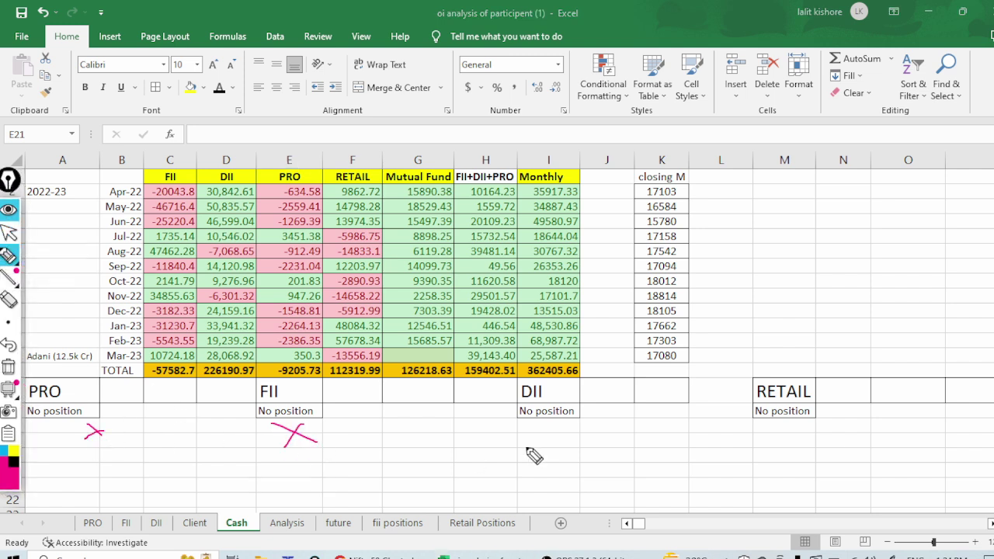
pyautogui.moveTo(572, 433); pyautogui.dragTo(562, 444)
pyautogui.moveTo(799, 451); pyautogui.dragTo(785, 453)
pyautogui.moveTo(535, 432); pyautogui.dragTo(594, 442)
pyautogui.moveTo(257, 426)
pyautogui.mouseDown()
pyautogui.moveTo(337, 455)
pyautogui.moveTo(294, 419)
pyautogui.mouseUp()
pyautogui.moveTo(61, 415); pyautogui.dragTo(130, 430)
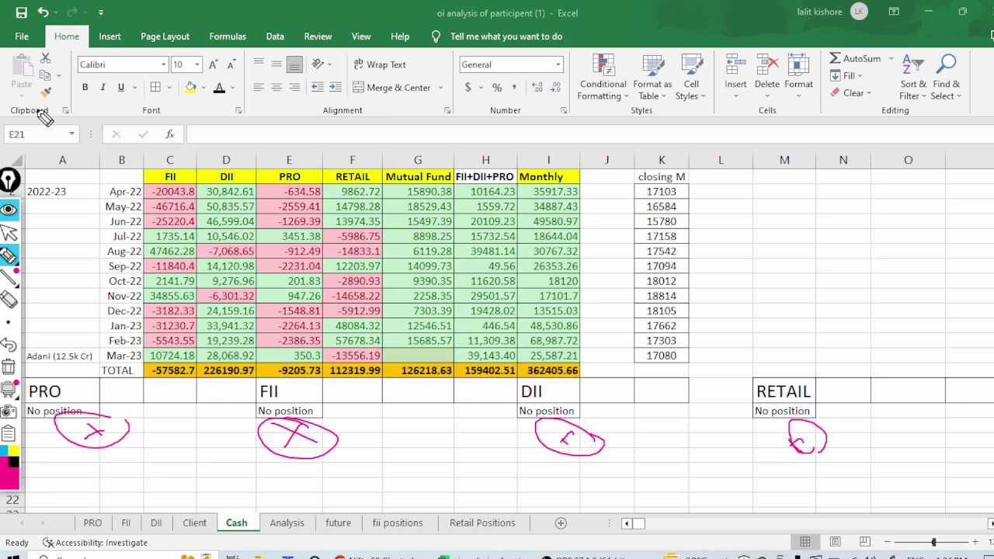
pyautogui.click(7, 366)
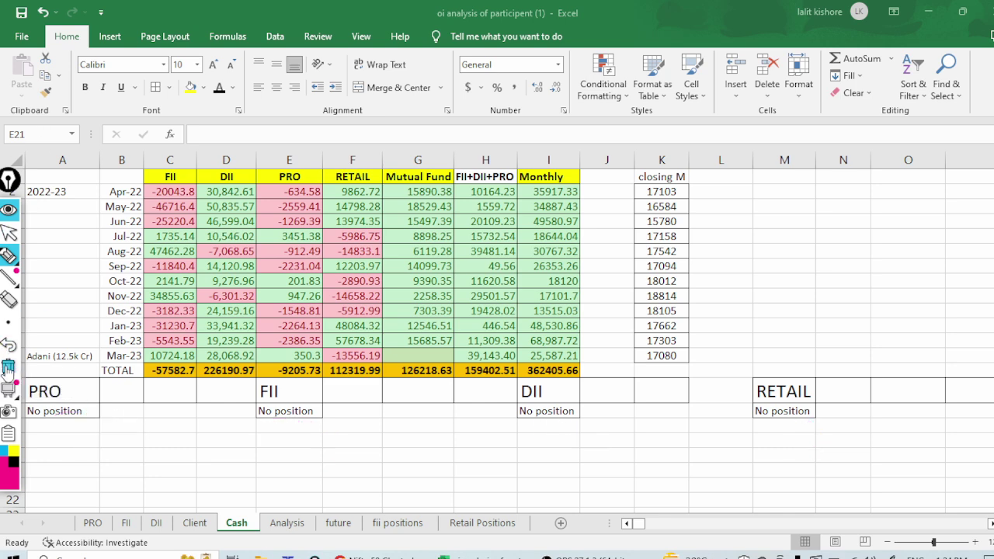
pyautogui.click(9, 232)
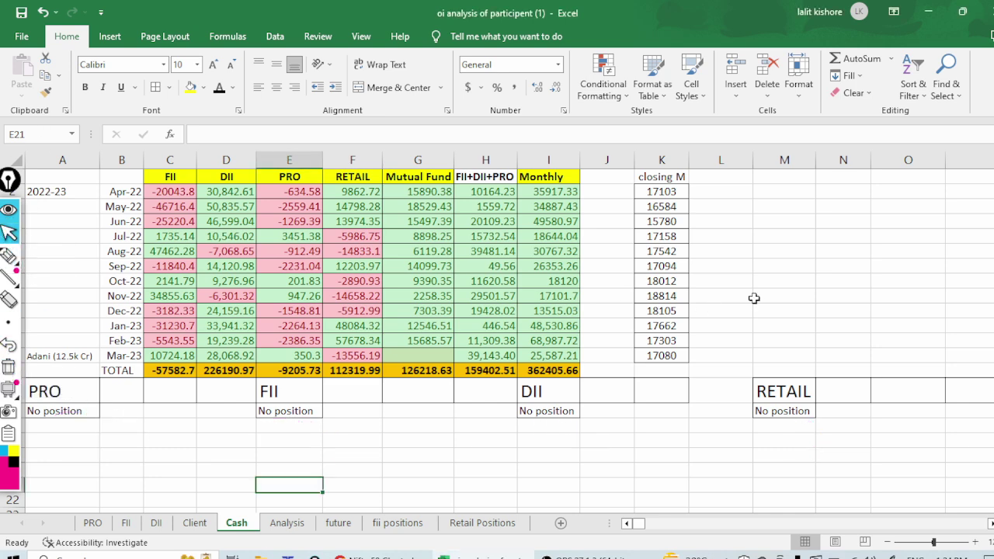
pyautogui.click(731, 338)
pyautogui.click(707, 426)
pyautogui.click(602, 456)
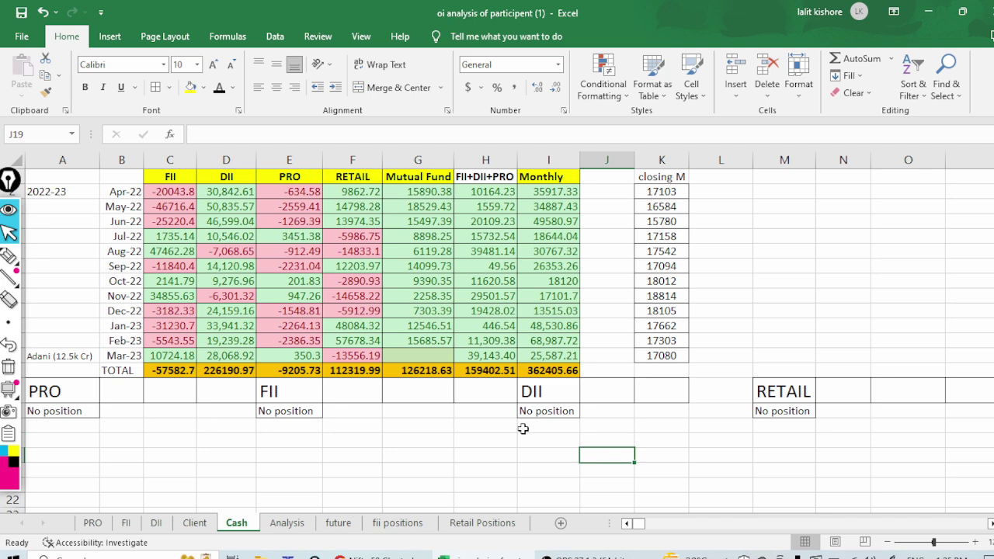
pyautogui.click(813, 324)
pyautogui.click(714, 466)
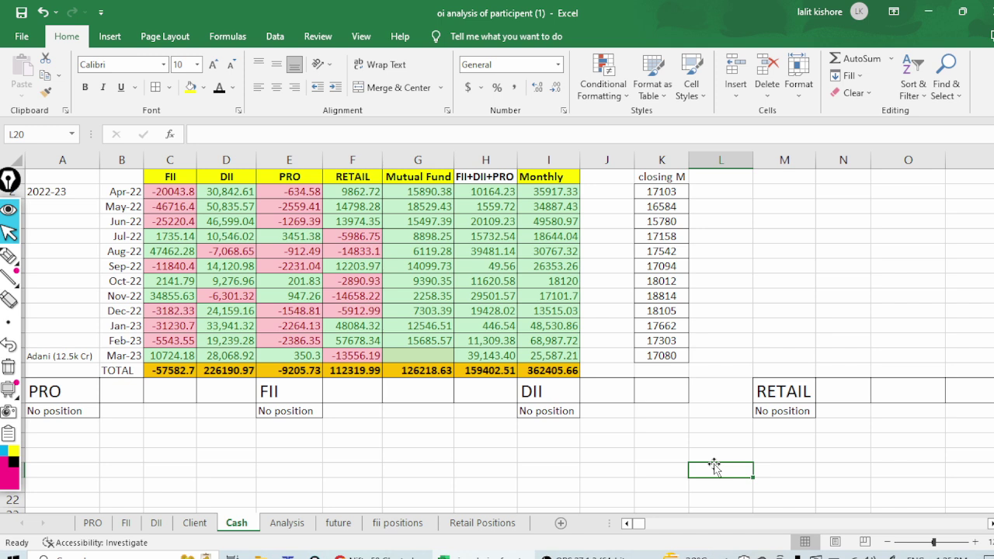
pyautogui.click(167, 465)
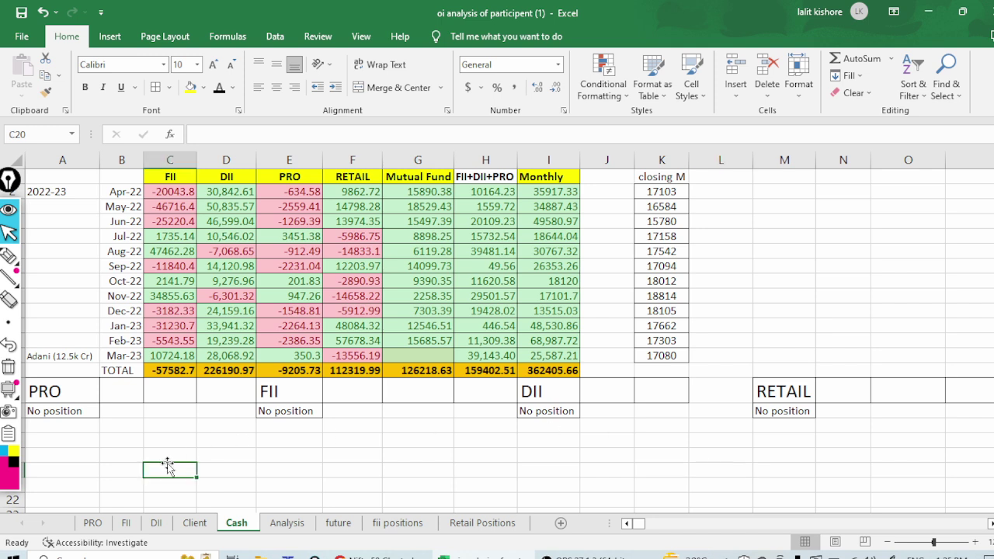
# Box and underline the Adani (12.5k Cr) note, circle the Mar-23 FII value, and draw a circled up arrow below it.
pyautogui.click(8, 255)
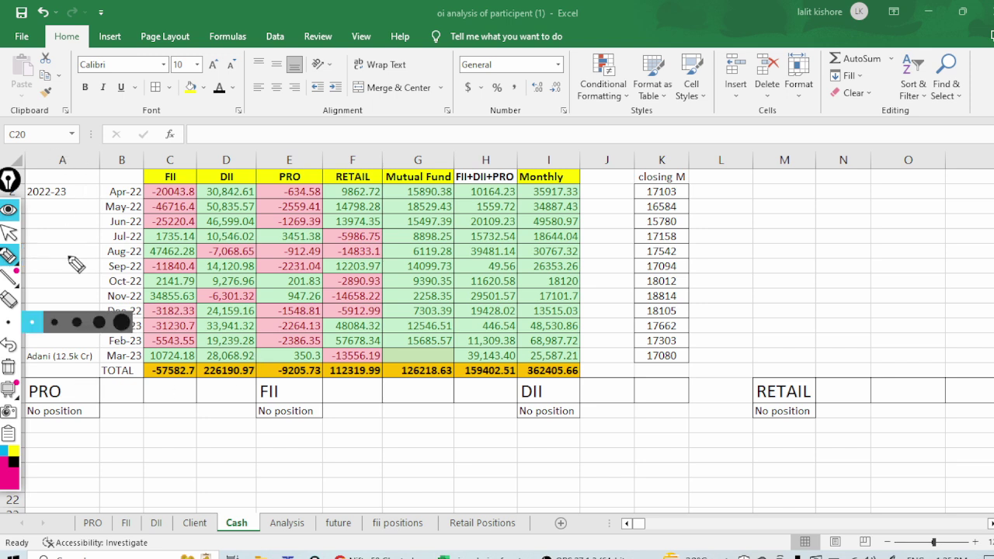
pyautogui.moveTo(33, 369)
pyautogui.mouseDown()
pyautogui.moveTo(94, 369)
pyautogui.moveTo(56, 343)
pyautogui.moveTo(28, 354)
pyautogui.moveTo(52, 370)
pyautogui.mouseUp()
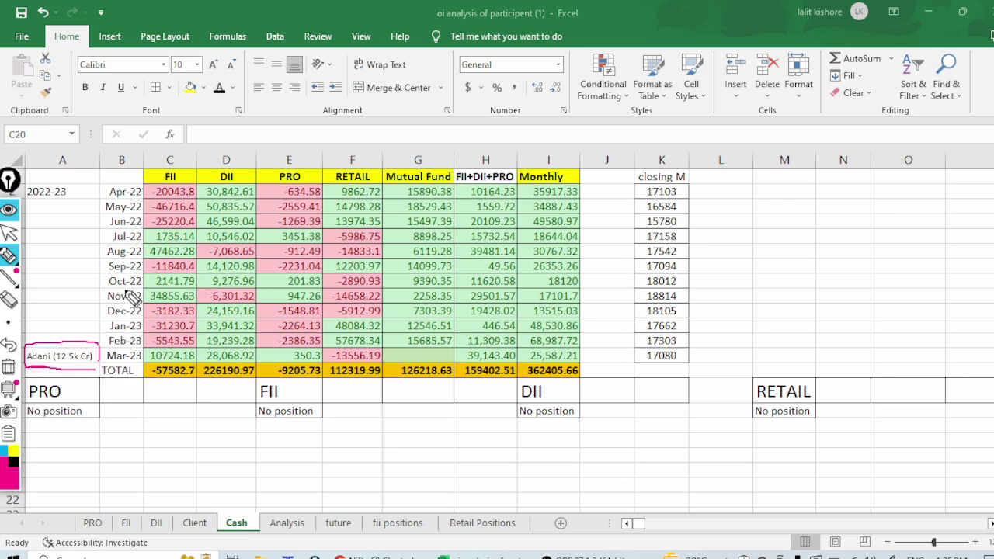
pyautogui.moveTo(204, 356)
pyautogui.mouseDown()
pyautogui.moveTo(177, 349)
pyautogui.moveTo(144, 363)
pyautogui.moveTo(188, 367)
pyautogui.moveTo(199, 350)
pyautogui.mouseUp()
pyautogui.moveTo(168, 427)
pyautogui.mouseDown()
pyautogui.moveTo(194, 455)
pyautogui.moveTo(191, 431)
pyautogui.moveTo(224, 466)
pyautogui.moveTo(207, 425)
pyautogui.mouseUp()
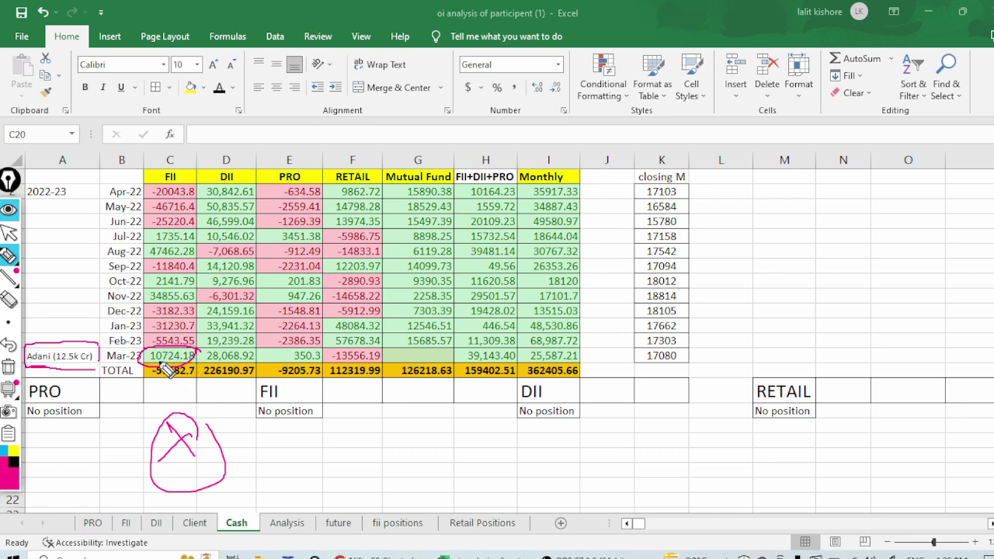
# Draw an arrow pointing down to the Adani (12.5k Cr) note and circled arrow marks below the PRO heading.
pyautogui.moveTo(97, 343); pyautogui.dragTo(97, 367)
pyautogui.moveTo(88, 266); pyautogui.dragTo(78, 343)
pyautogui.moveTo(96, 310); pyautogui.dragTo(78, 343)
pyautogui.moveTo(58, 431); pyautogui.dragTo(76, 487)
pyautogui.moveTo(80, 424)
pyautogui.mouseDown()
pyautogui.moveTo(86, 436)
pyautogui.moveTo(87, 412)
pyautogui.mouseUp()
pyautogui.moveTo(77, 501); pyautogui.dragTo(119, 475)
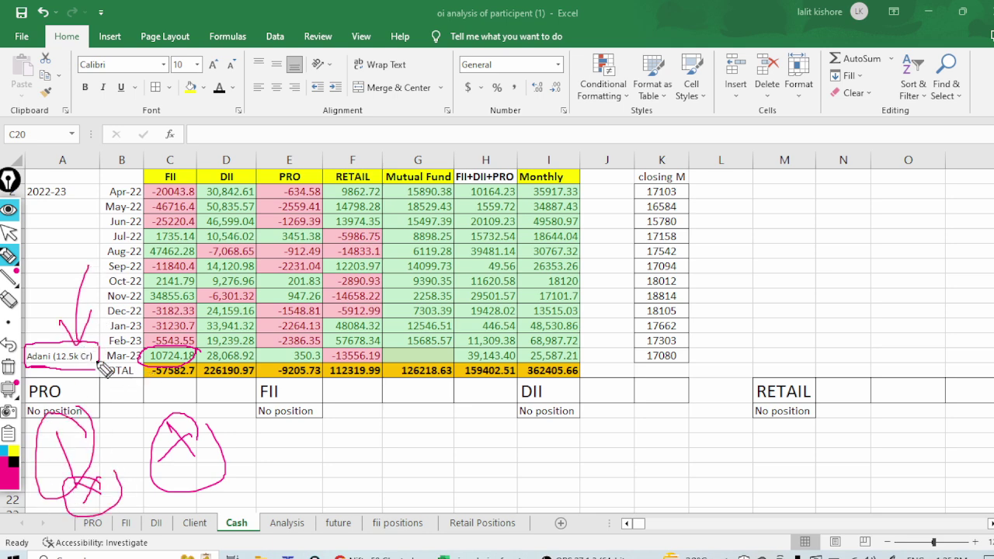
# Handwrite a figure in the empty area beside the closing M column and circle it.
pyautogui.moveTo(720, 228); pyautogui.dragTo(747, 283)
pyautogui.moveTo(804, 233); pyautogui.dragTo(757, 292)
pyautogui.moveTo(814, 264); pyautogui.dragTo(870, 271)
pyautogui.moveTo(699, 262); pyautogui.dragTo(753, 250)
pyautogui.moveTo(983, 247); pyautogui.dragTo(966, 206)
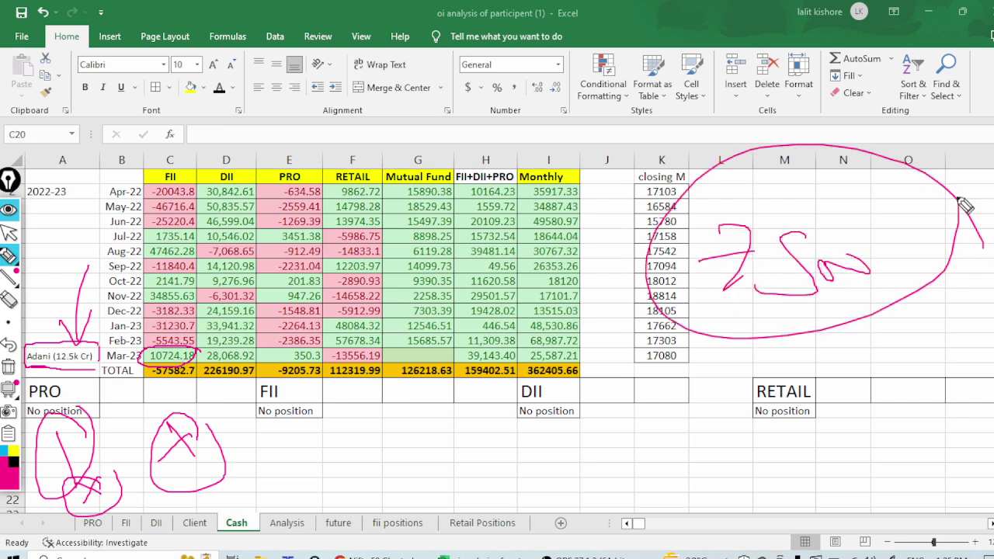
# Clear the existing pen markings and handwrite circled notes reading "Equity" and "Buy" beside the cash table.
pyautogui.click(9, 367)
pyautogui.moveTo(740, 286)
pyautogui.mouseDown()
pyautogui.moveTo(765, 326)
pyautogui.moveTo(791, 332)
pyautogui.moveTo(812, 327)
pyautogui.moveTo(816, 297)
pyautogui.moveTo(866, 363)
pyautogui.mouseUp()
pyautogui.moveTo(905, 332)
pyautogui.mouseDown()
pyautogui.moveTo(726, 315)
pyautogui.moveTo(871, 309)
pyautogui.mouseUp()
pyautogui.moveTo(659, 480)
pyautogui.mouseDown()
pyautogui.moveTo(689, 468)
pyautogui.moveTo(782, 520)
pyautogui.moveTo(842, 487)
pyautogui.mouseUp()
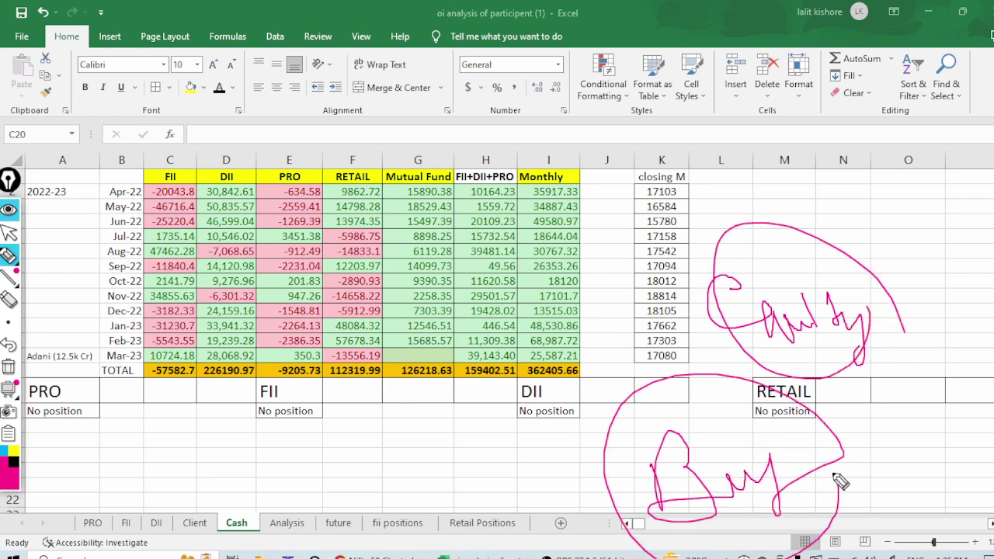
# Draw a line to the FII heading and a large circled up arrow across the table, and write a circled "Expected" above "Equity".
pyautogui.moveTo(168, 163); pyautogui.dragTo(236, 76)
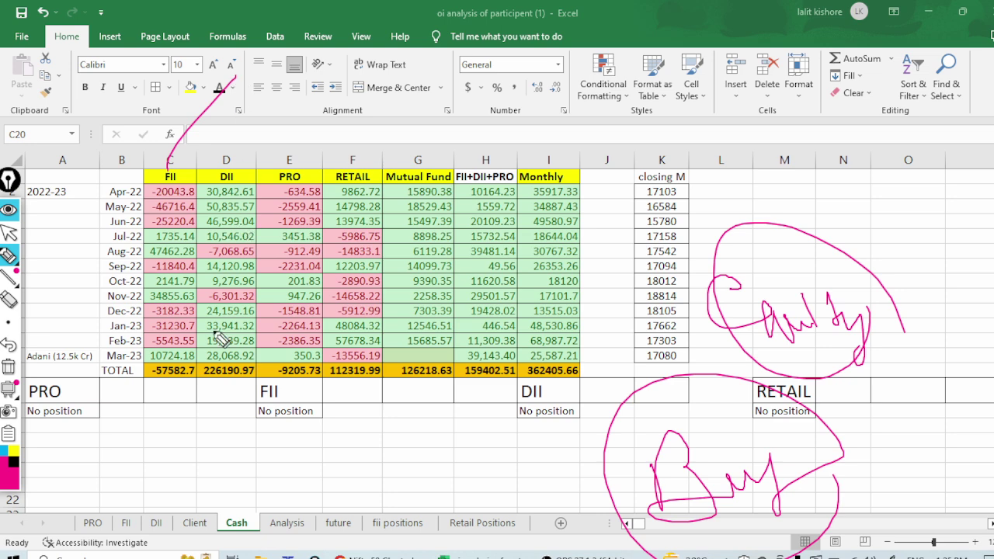
pyautogui.moveTo(261, 542); pyautogui.dragTo(414, 359)
pyautogui.moveTo(272, 558); pyautogui.dragTo(429, 398)
pyautogui.moveTo(357, 367)
pyautogui.mouseDown()
pyautogui.moveTo(437, 355)
pyautogui.moveTo(449, 439)
pyautogui.mouseUp()
pyautogui.moveTo(478, 338); pyautogui.dragTo(527, 426)
pyautogui.moveTo(268, 548)
pyautogui.mouseDown()
pyautogui.moveTo(494, 311)
pyautogui.moveTo(536, 466)
pyautogui.mouseUp()
pyautogui.moveTo(784, 142)
pyautogui.mouseDown()
pyautogui.moveTo(802, 182)
pyautogui.moveTo(861, 204)
pyautogui.moveTo(854, 235)
pyautogui.moveTo(926, 195)
pyautogui.moveTo(981, 220)
pyautogui.moveTo(988, 159)
pyautogui.moveTo(823, 64)
pyautogui.moveTo(992, 268)
pyautogui.mouseUp()
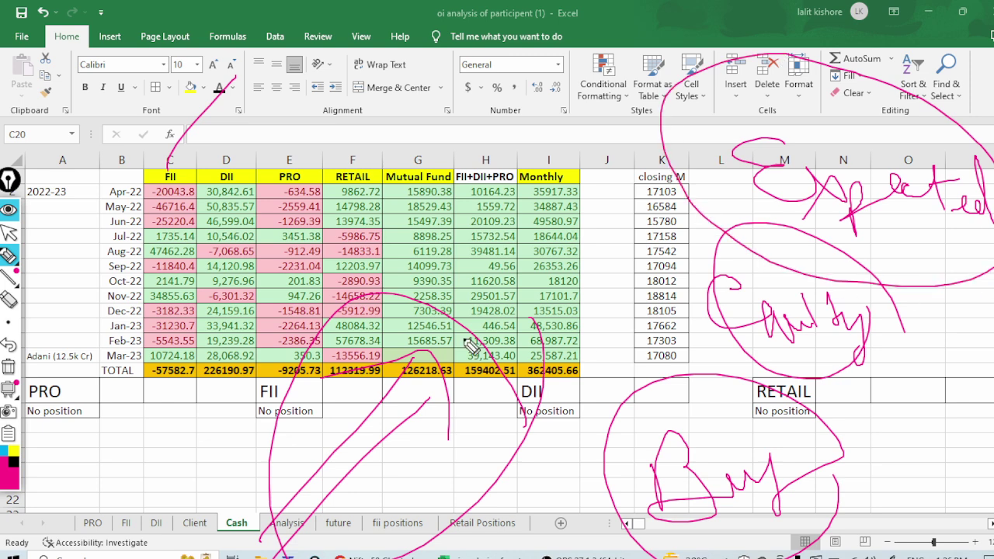
# Finish the arrow at the FII heading, circle the Mar-23 FII value, and clear all pen markings.
pyautogui.moveTo(197, 144); pyautogui.dragTo(166, 135)
pyautogui.moveTo(196, 355)
pyautogui.mouseDown()
pyautogui.moveTo(155, 348)
pyautogui.moveTo(198, 362)
pyautogui.mouseUp()
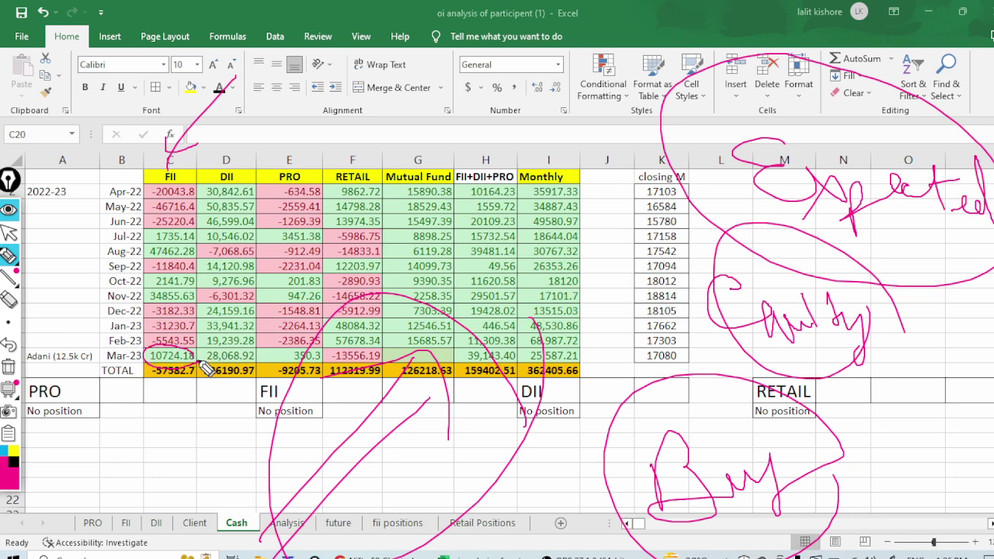
pyautogui.click(8, 370)
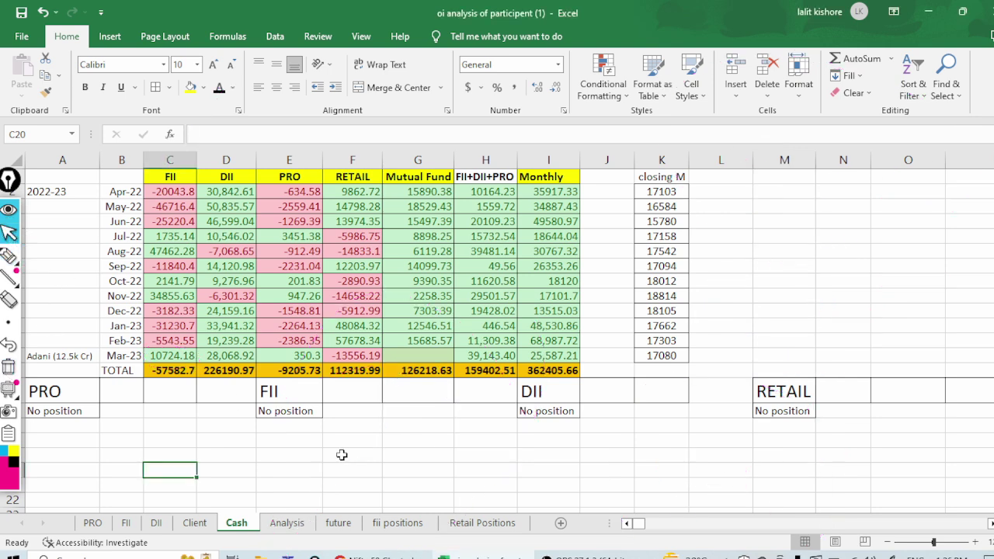
pyautogui.click(421, 461)
pyautogui.click(259, 474)
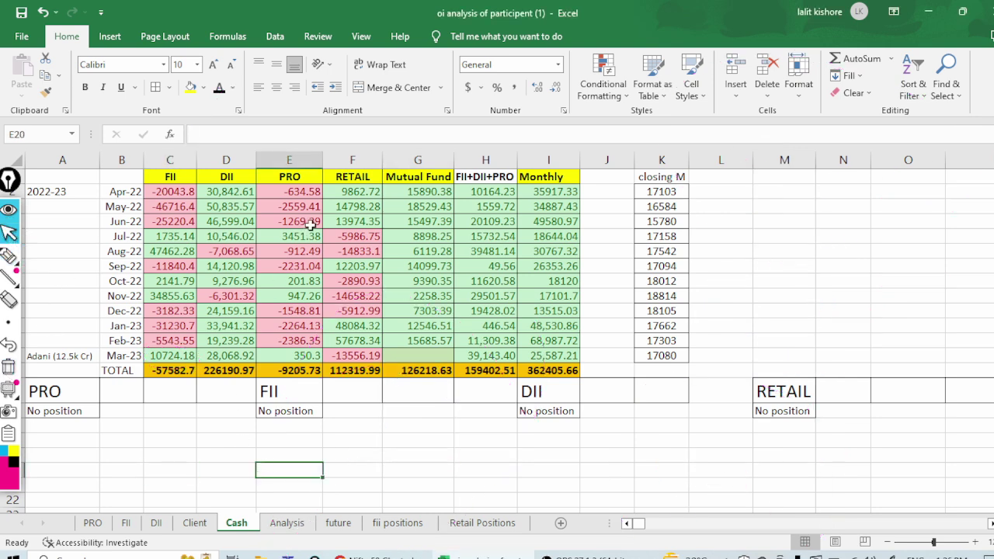
pyautogui.click(400, 481)
pyautogui.click(533, 482)
pyautogui.click(419, 481)
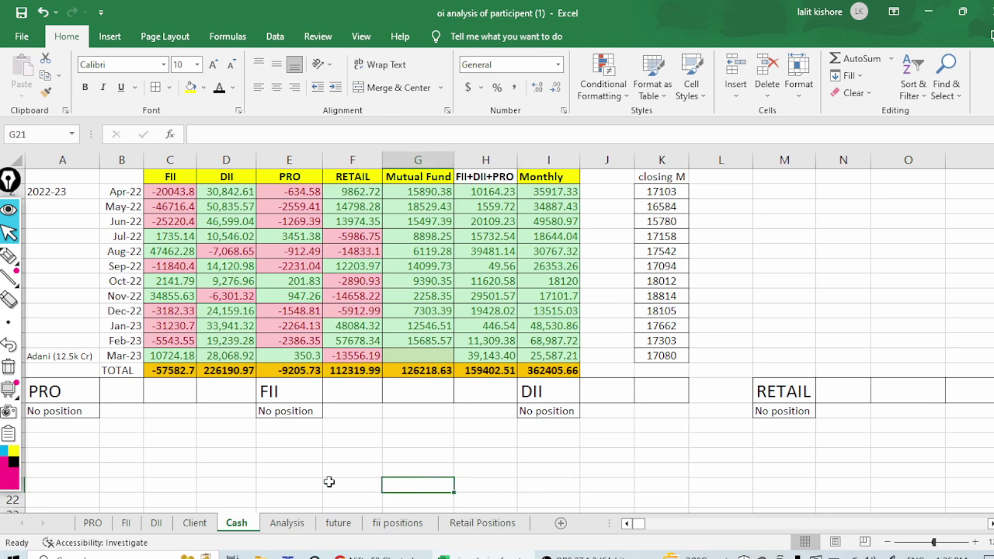
pyautogui.click(312, 484)
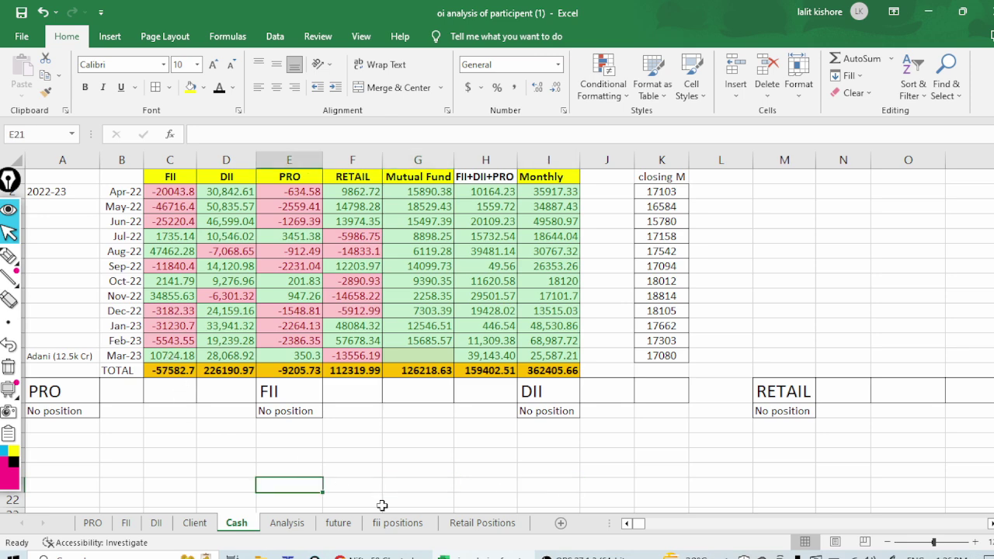
pyautogui.click(277, 477)
pyautogui.click(421, 454)
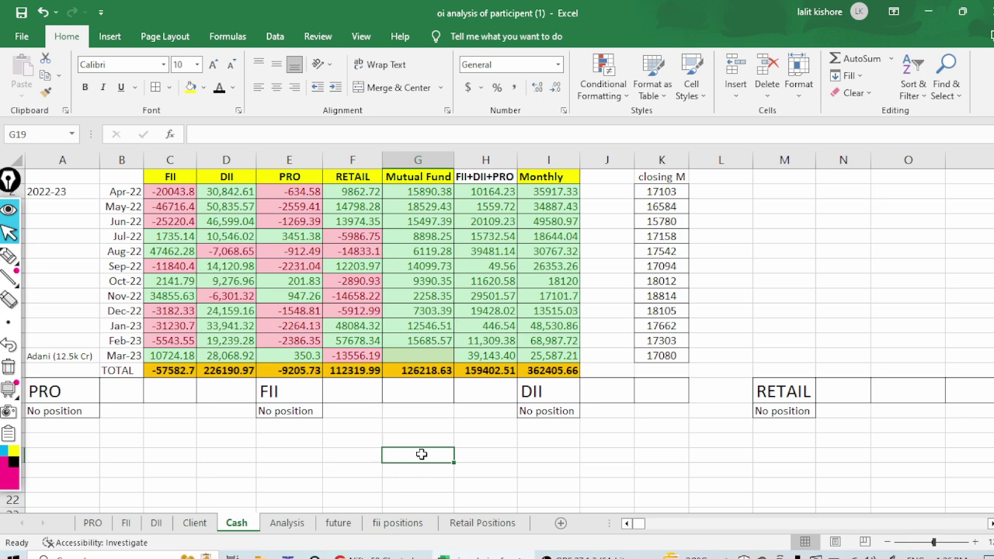
# On the Analysis sheet, draw a down arrow along the latest spot values and a large circled up arrow beside the table.
pyautogui.click(284, 526)
pyautogui.click(736, 362)
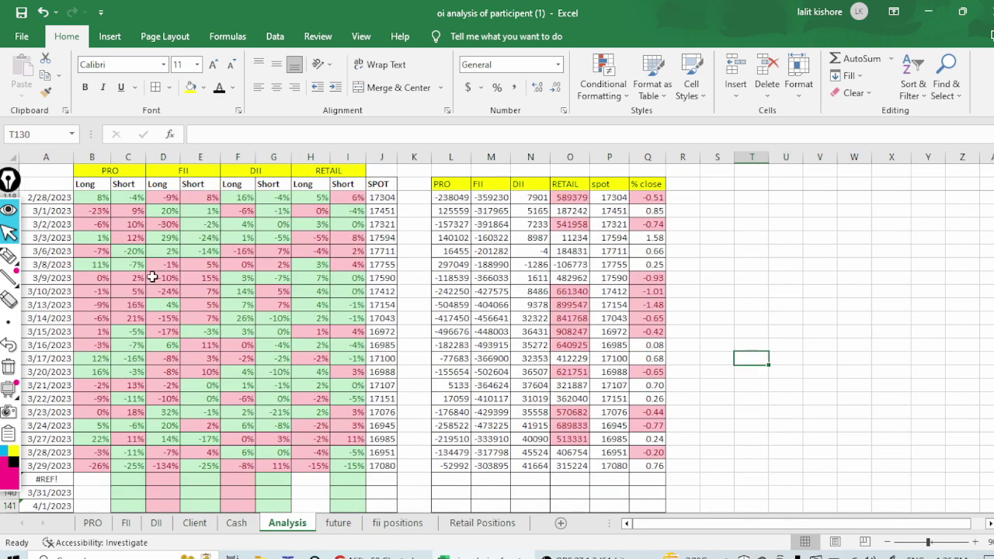
pyautogui.click(7, 256)
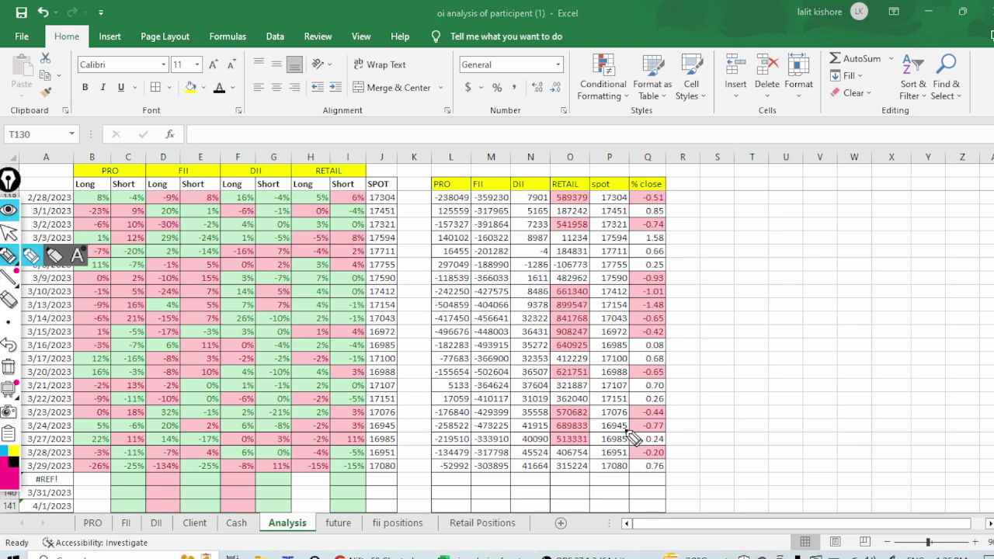
pyautogui.moveTo(594, 427)
pyautogui.mouseDown()
pyautogui.moveTo(600, 500)
pyautogui.moveTo(610, 480)
pyautogui.mouseUp()
pyautogui.moveTo(721, 460)
pyautogui.mouseDown()
pyautogui.moveTo(740, 320)
pyautogui.moveTo(735, 442)
pyautogui.mouseUp()
pyautogui.moveTo(716, 351)
pyautogui.mouseDown()
pyautogui.moveTo(773, 365)
pyautogui.moveTo(781, 466)
pyautogui.moveTo(794, 303)
pyautogui.mouseUp()
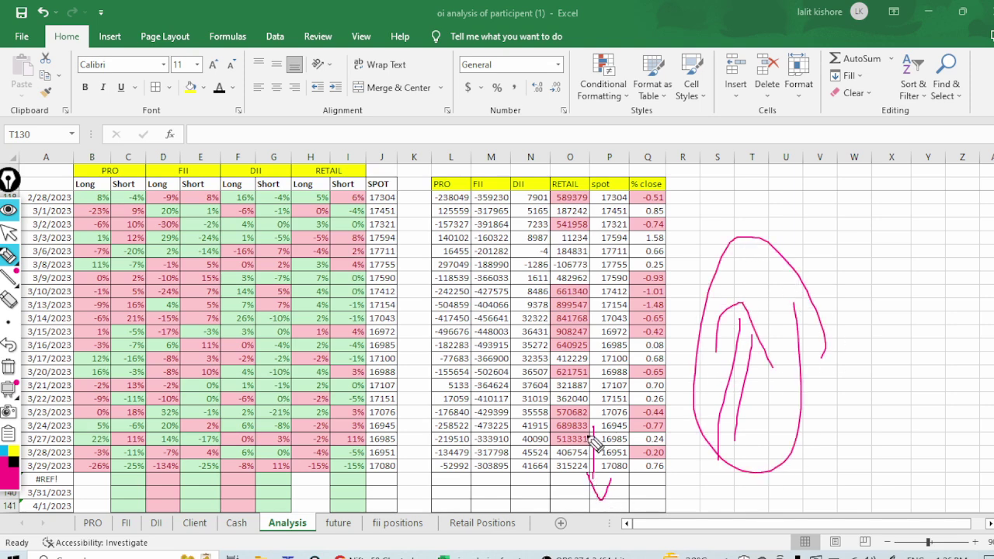
pyautogui.moveTo(596, 433); pyautogui.dragTo(596, 517)
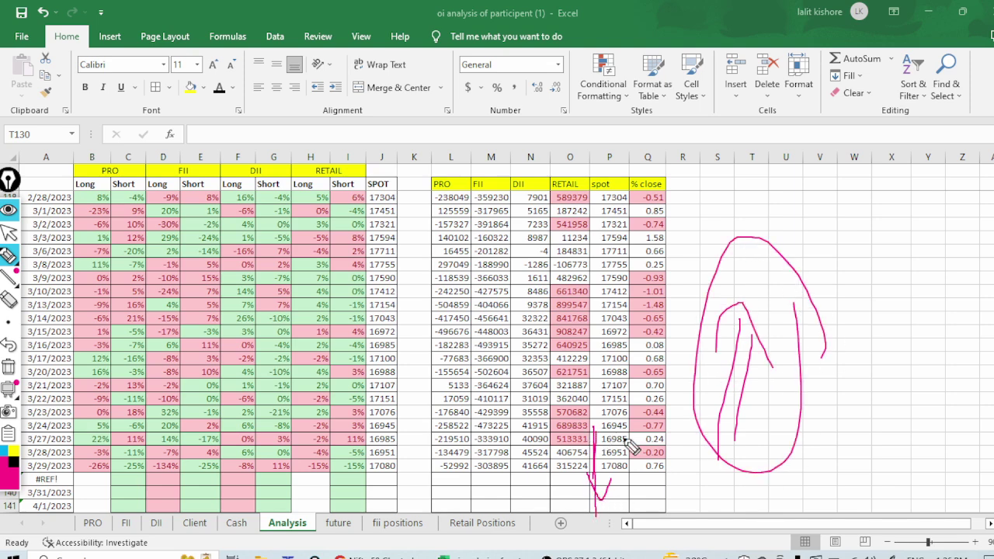
# Draw two more large circled up arrows and a line to the RETAIL heading, and clear all pen markings.
pyautogui.moveTo(852, 452); pyautogui.dragTo(870, 280)
pyautogui.moveTo(874, 457); pyautogui.dragTo(897, 278)
pyautogui.moveTo(817, 359)
pyautogui.mouseDown()
pyautogui.moveTo(903, 305)
pyautogui.moveTo(817, 206)
pyautogui.moveTo(938, 190)
pyautogui.mouseUp()
pyautogui.moveTo(564, 157); pyautogui.dragTo(626, 82)
pyautogui.moveTo(715, 216); pyautogui.dragTo(786, 80)
pyautogui.moveTo(784, 97); pyautogui.dragTo(786, 113)
pyautogui.moveTo(835, 55)
pyautogui.mouseDown()
pyautogui.moveTo(711, 221)
pyautogui.moveTo(869, 74)
pyautogui.mouseUp()
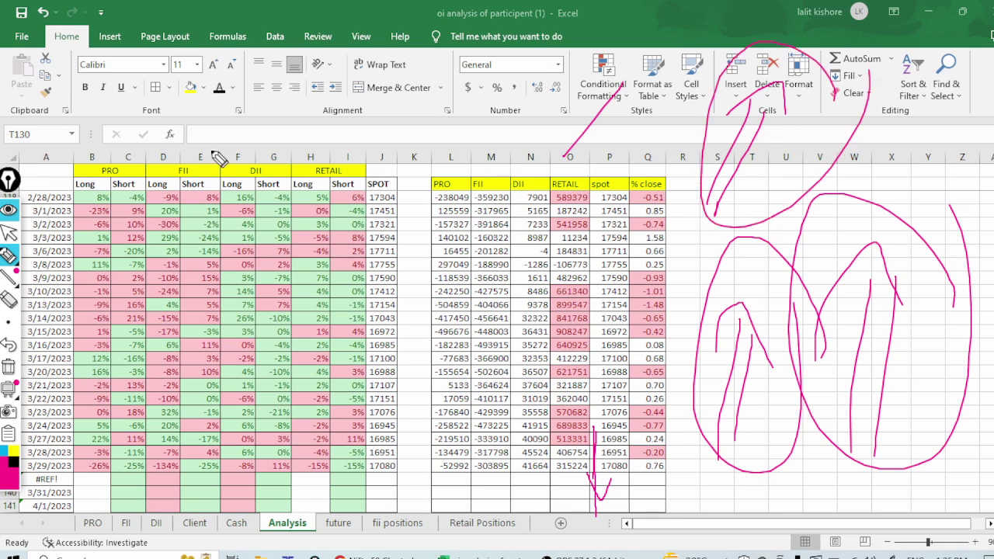
pyautogui.click(8, 368)
pyautogui.click(9, 234)
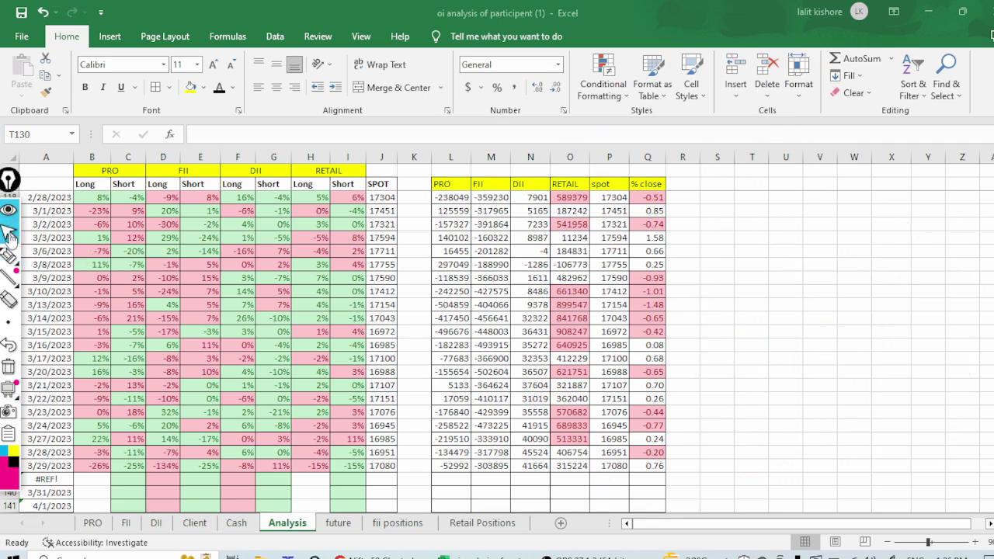
# Open the Retail Positions sheet and write a large circled pen note in the empty cells below the tables.
pyautogui.click(812, 412)
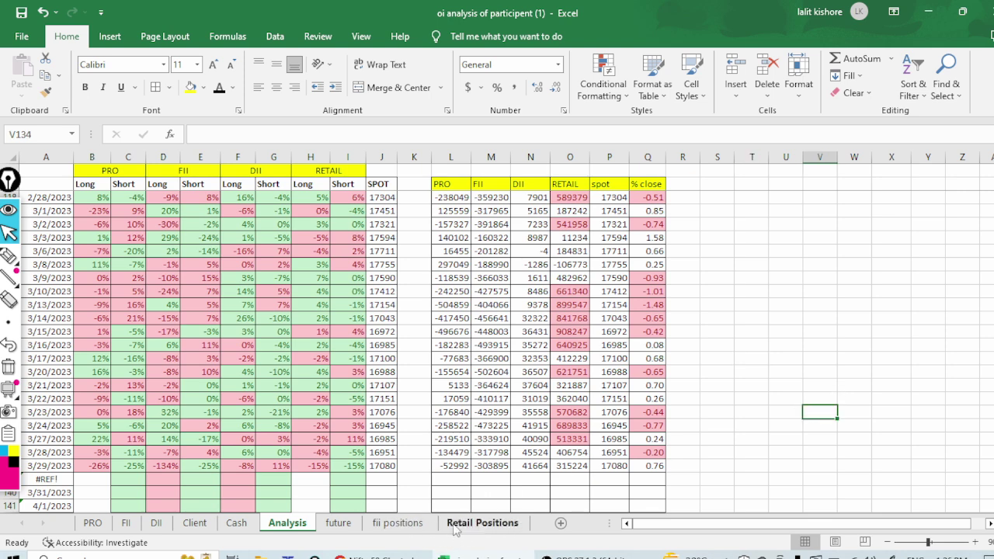
pyautogui.click(462, 528)
pyautogui.click(171, 310)
pyautogui.click(10, 257)
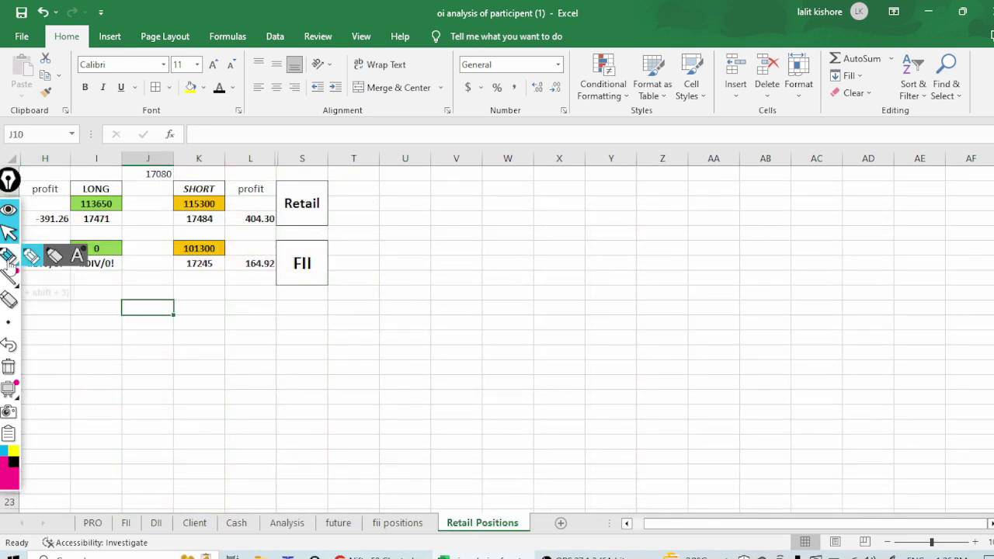
pyautogui.moveTo(412, 358)
pyautogui.mouseDown()
pyautogui.moveTo(409, 334)
pyautogui.moveTo(514, 363)
pyautogui.mouseUp()
pyautogui.moveTo(537, 293); pyautogui.dragTo(560, 359)
pyautogui.moveTo(597, 286); pyautogui.dragTo(592, 388)
pyautogui.moveTo(653, 350)
pyautogui.mouseDown()
pyautogui.moveTo(261, 536)
pyautogui.moveTo(654, 320)
pyautogui.mouseUp()
pyautogui.moveTo(544, 299); pyautogui.dragTo(549, 416)
# Draw a circled up arrow beside the large circled note and write a short note at its foot.
pyautogui.moveTo(738, 439); pyautogui.dragTo(745, 272)
pyautogui.moveTo(722, 333)
pyautogui.mouseDown()
pyautogui.moveTo(779, 316)
pyautogui.moveTo(825, 256)
pyautogui.moveTo(830, 326)
pyautogui.mouseUp()
pyautogui.moveTo(830, 466)
pyautogui.mouseDown()
pyautogui.moveTo(839, 481)
pyautogui.moveTo(888, 468)
pyautogui.moveTo(938, 477)
pyautogui.mouseUp()
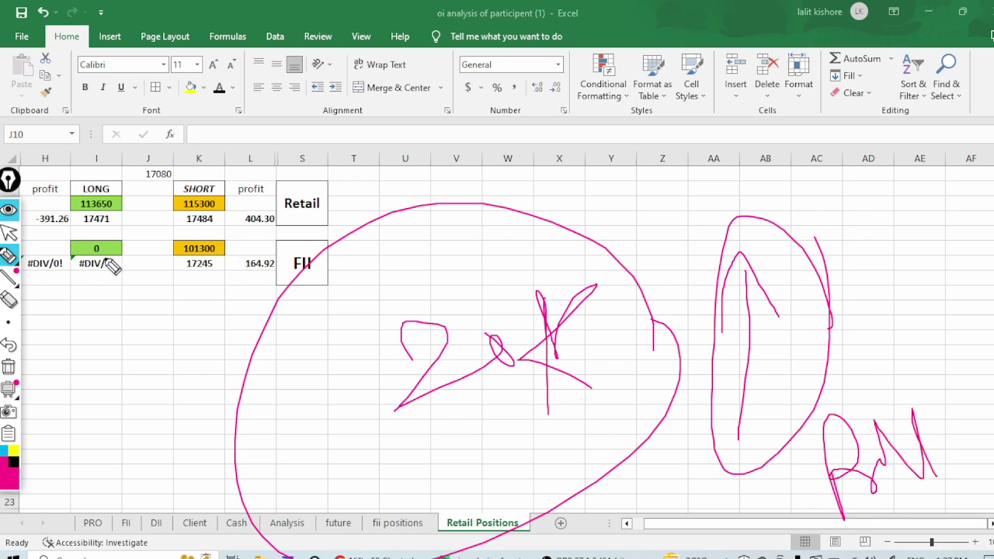
# Circle the FII long values with the pen and draw a circled cross beneath the large handwritten note.
pyautogui.moveTo(149, 256)
pyautogui.mouseDown()
pyautogui.moveTo(38, 227)
pyautogui.moveTo(126, 222)
pyautogui.mouseUp()
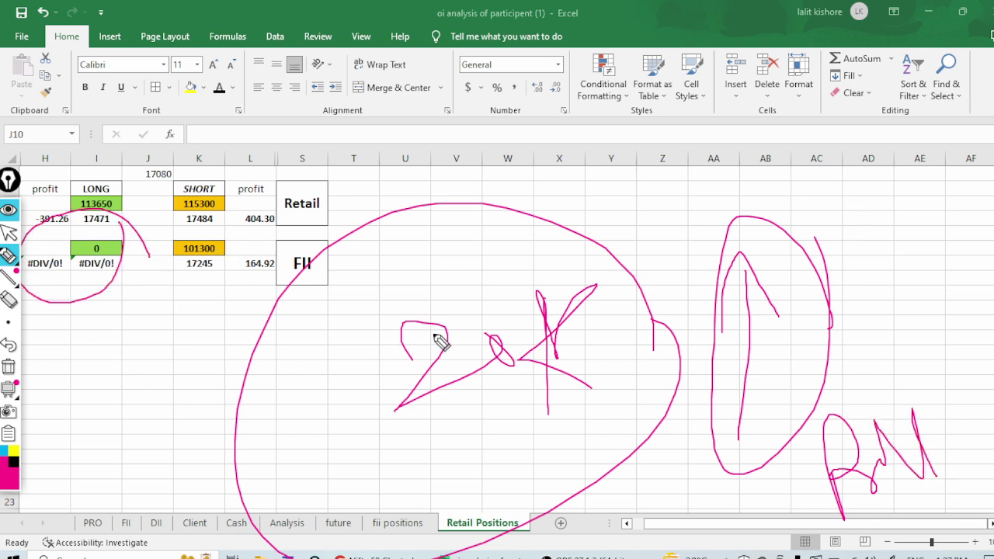
pyautogui.moveTo(394, 445); pyautogui.dragTo(501, 502)
pyautogui.moveTo(471, 461)
pyautogui.mouseDown()
pyautogui.moveTo(481, 456)
pyautogui.moveTo(412, 509)
pyautogui.mouseUp()
pyautogui.moveTo(519, 478); pyautogui.dragTo(423, 553)
pyautogui.moveTo(548, 418); pyautogui.dragTo(536, 544)
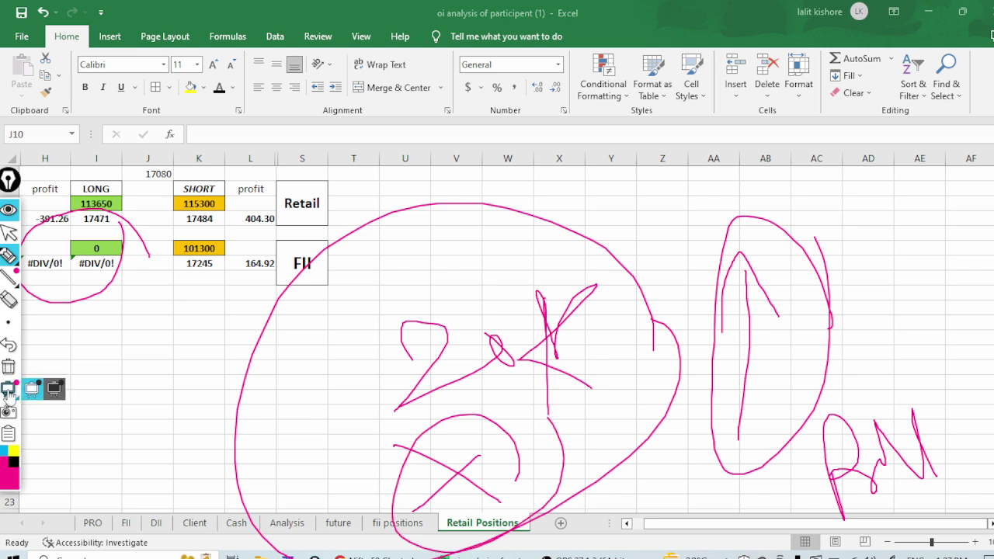
# Circle the FII label with an arrow leading from it, and write a circled "Short" below the FII long values.
pyautogui.moveTo(330, 263)
pyautogui.mouseDown()
pyautogui.moveTo(410, 262)
pyautogui.moveTo(428, 273)
pyautogui.moveTo(398, 289)
pyautogui.mouseUp()
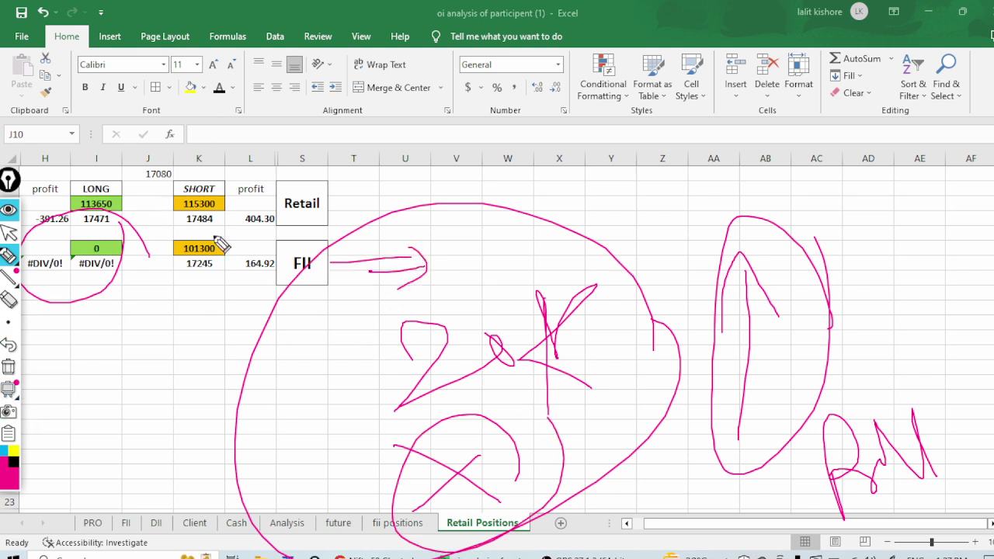
pyautogui.moveTo(326, 270)
pyautogui.mouseDown()
pyautogui.moveTo(284, 260)
pyautogui.moveTo(332, 268)
pyautogui.mouseUp()
pyautogui.moveTo(80, 359)
pyautogui.mouseDown()
pyautogui.moveTo(85, 399)
pyautogui.moveTo(122, 410)
pyautogui.moveTo(154, 350)
pyautogui.moveTo(128, 341)
pyautogui.mouseUp()
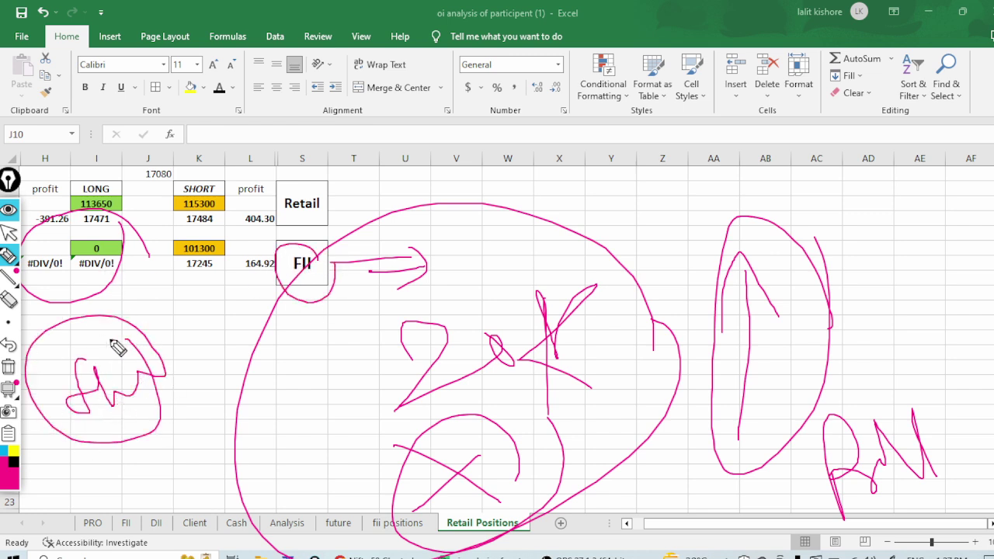
pyautogui.moveTo(222, 273); pyautogui.dragTo(236, 268)
# Write a large circled 17245 above the empty columns and underline it twice.
pyautogui.moveTo(611, 165)
pyautogui.mouseDown()
pyautogui.moveTo(586, 105)
pyautogui.moveTo(637, 155)
pyautogui.moveTo(642, 140)
pyautogui.moveTo(703, 108)
pyautogui.moveTo(770, 127)
pyautogui.moveTo(744, 235)
pyautogui.moveTo(853, 121)
pyautogui.mouseUp()
pyautogui.moveTo(650, 180); pyautogui.dragTo(743, 163)
pyautogui.moveTo(684, 190); pyautogui.dragTo(744, 186)
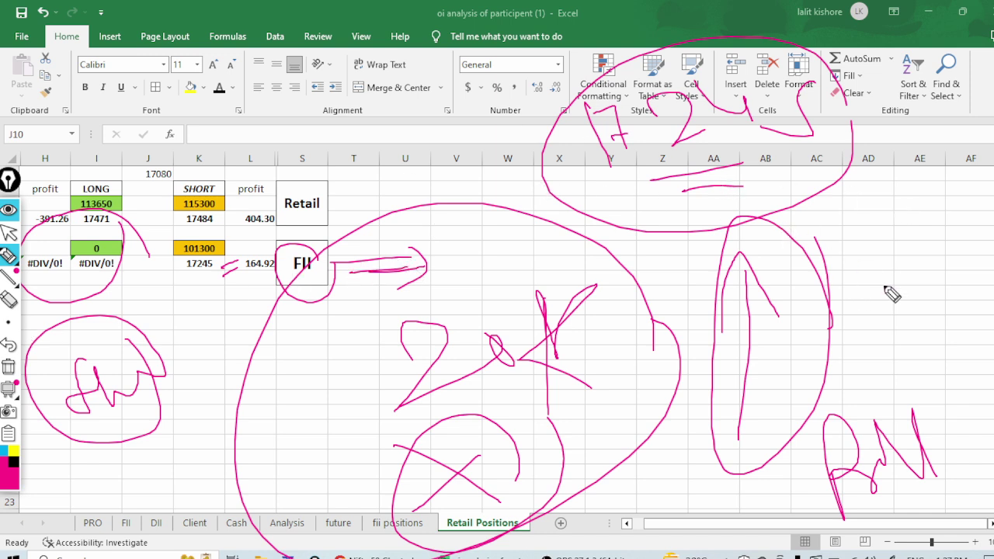
# Add two small circled notes beside the handwritten 17245 and clear all pen markings.
pyautogui.moveTo(856, 209); pyautogui.dragTo(946, 251)
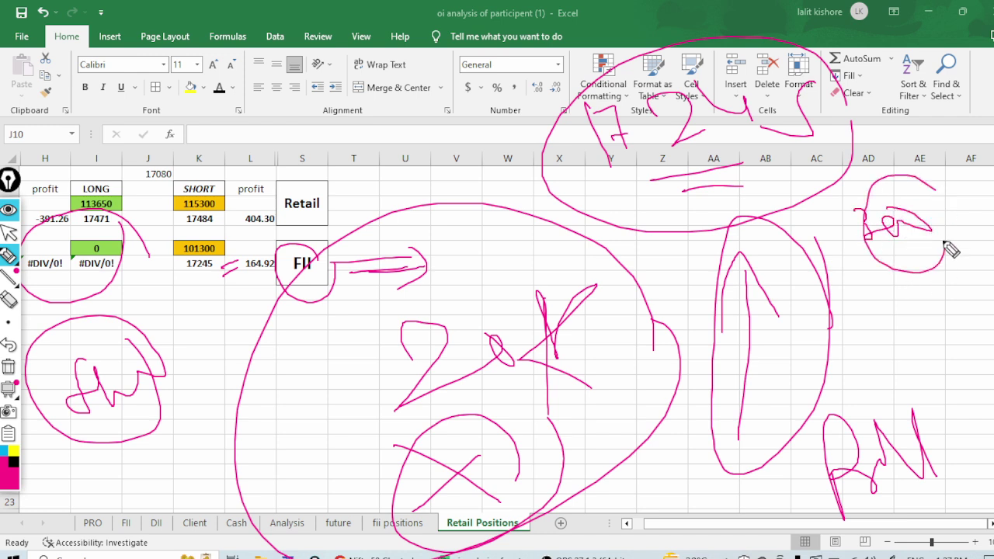
pyautogui.moveTo(895, 132)
pyautogui.mouseDown()
pyautogui.moveTo(935, 174)
pyautogui.moveTo(952, 145)
pyautogui.mouseUp()
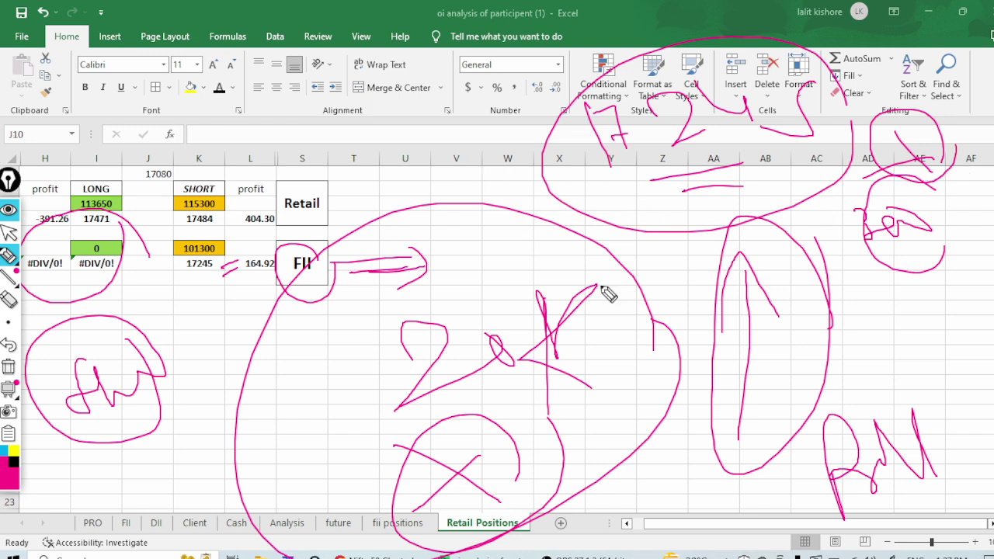
pyautogui.click(8, 366)
# Circle the FII short values, write a large circled "Short" with a check mark near the FII label, and clear all pen markings.
pyautogui.moveTo(200, 274)
pyautogui.mouseDown()
pyautogui.moveTo(204, 228)
pyautogui.moveTo(239, 251)
pyautogui.mouseUp()
pyautogui.moveTo(330, 242); pyautogui.dragTo(441, 227)
pyautogui.moveTo(431, 313)
pyautogui.mouseDown()
pyautogui.moveTo(384, 289)
pyautogui.moveTo(450, 278)
pyautogui.moveTo(493, 317)
pyautogui.moveTo(544, 313)
pyautogui.moveTo(535, 262)
pyautogui.moveTo(422, 459)
pyautogui.moveTo(583, 260)
pyautogui.mouseUp()
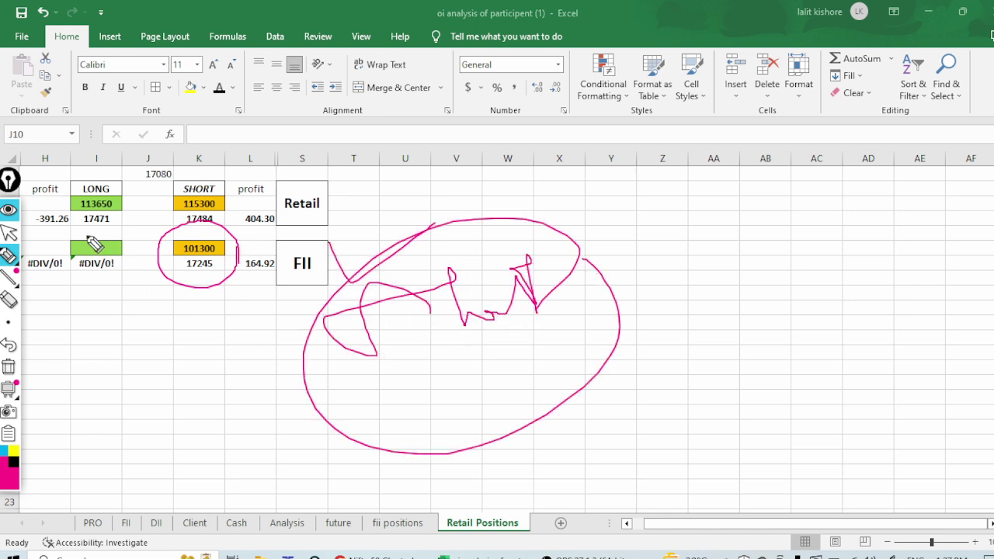
pyautogui.click(8, 367)
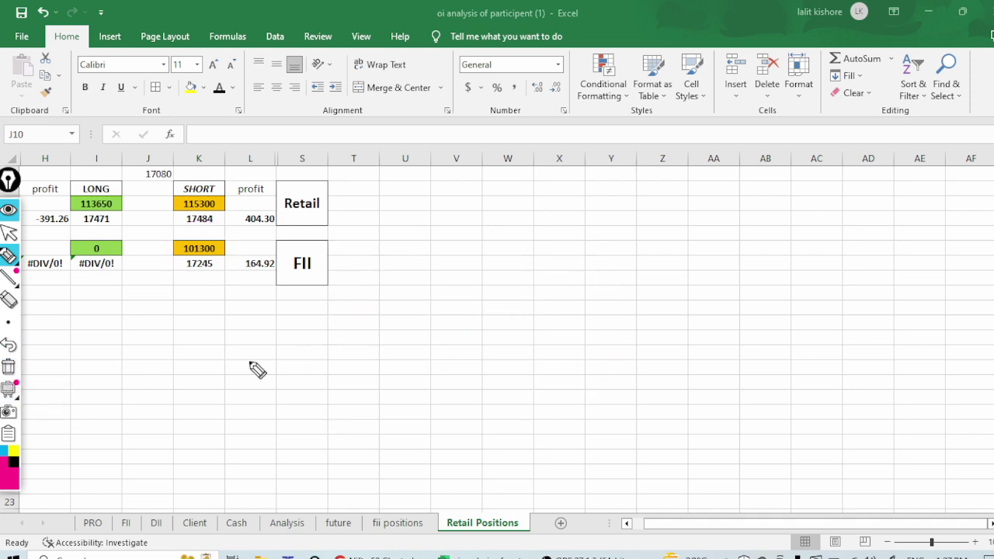
# Draw a large circled up arrow in the empty cells, and mark the Retail label and its LONG value.
pyautogui.moveTo(367, 475); pyautogui.dragTo(527, 266)
pyautogui.moveTo(415, 462)
pyautogui.mouseDown()
pyautogui.moveTo(551, 289)
pyautogui.moveTo(579, 359)
pyautogui.moveTo(575, 487)
pyautogui.moveTo(682, 208)
pyautogui.mouseUp()
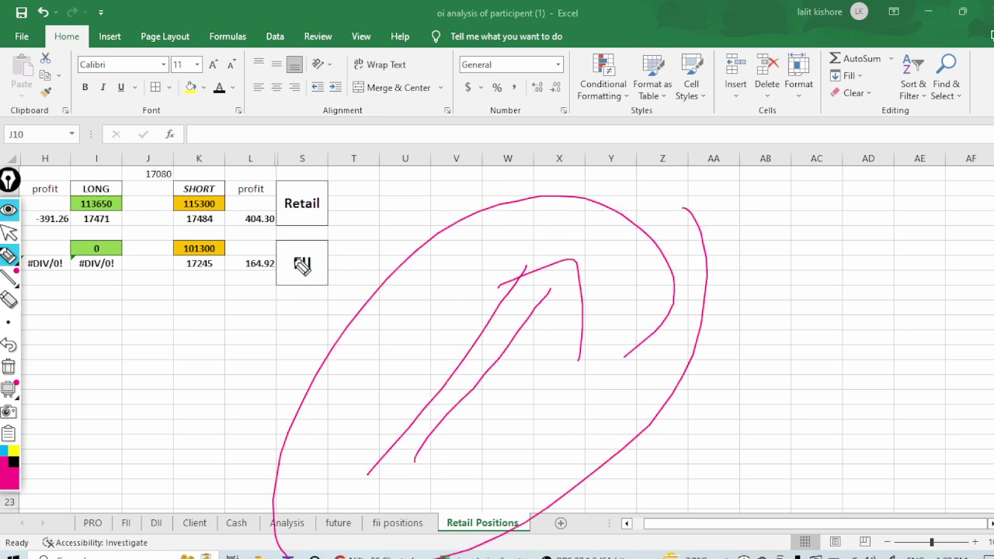
pyautogui.moveTo(309, 206); pyautogui.dragTo(355, 196)
pyautogui.moveTo(125, 203)
pyautogui.mouseDown()
pyautogui.moveTo(77, 165)
pyautogui.moveTo(89, 211)
pyautogui.moveTo(131, 172)
pyautogui.mouseUp()
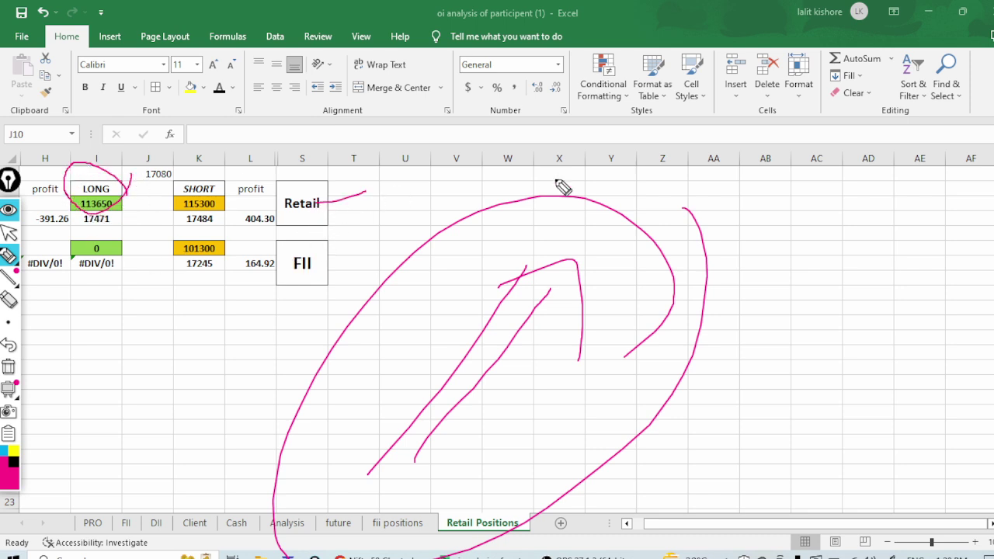
# Add a large circled note and an up arrow from LONG, and circle the FII short values with a separate circled down arrow.
pyautogui.moveTo(802, 205)
pyautogui.mouseDown()
pyautogui.moveTo(813, 269)
pyautogui.moveTo(850, 251)
pyautogui.moveTo(884, 252)
pyautogui.moveTo(901, 272)
pyautogui.moveTo(993, 295)
pyautogui.mouseUp()
pyautogui.moveTo(115, 182); pyautogui.dragTo(174, 164)
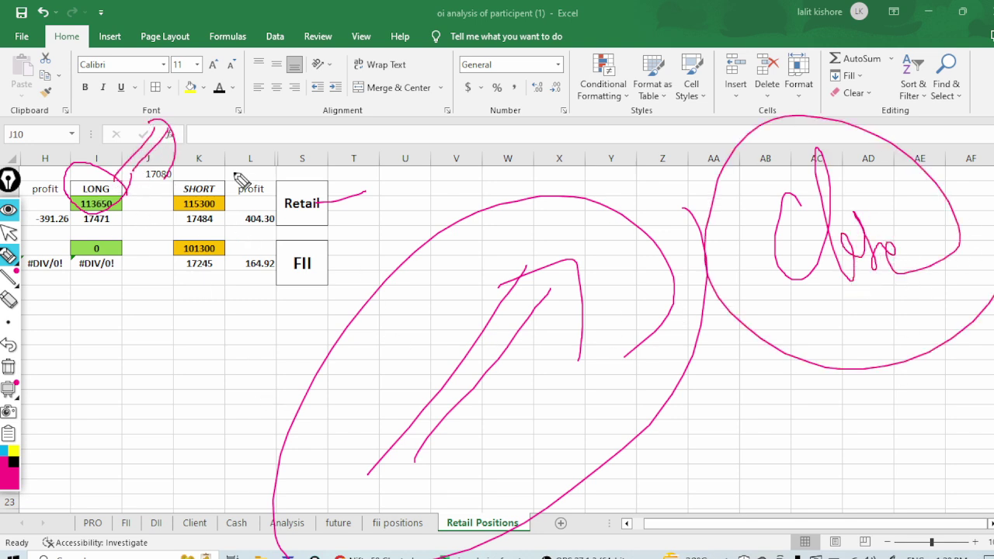
pyautogui.moveTo(186, 276)
pyautogui.mouseDown()
pyautogui.moveTo(222, 257)
pyautogui.moveTo(183, 278)
pyautogui.mouseUp()
pyautogui.moveTo(679, 420)
pyautogui.mouseDown()
pyautogui.moveTo(671, 480)
pyautogui.moveTo(788, 544)
pyautogui.moveTo(763, 401)
pyautogui.mouseUp()
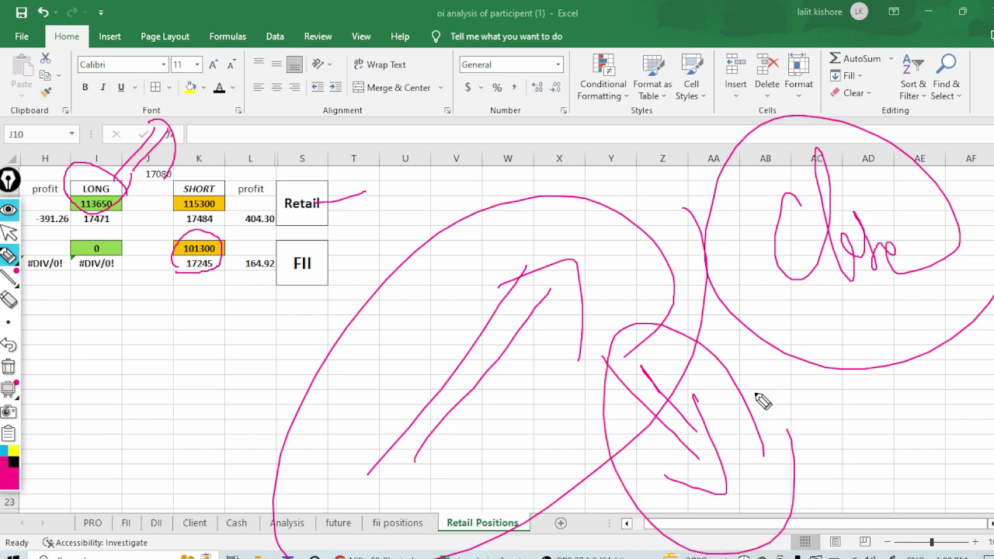
# Write a large circled note below the FII long values and draw a small arrow above the LONG heading.
pyautogui.moveTo(93, 342); pyautogui.dragTo(116, 327)
pyautogui.moveTo(144, 370)
pyautogui.mouseDown()
pyautogui.moveTo(175, 333)
pyautogui.moveTo(207, 339)
pyautogui.moveTo(94, 310)
pyautogui.moveTo(225, 278)
pyautogui.mouseUp()
pyautogui.moveTo(106, 157); pyautogui.dragTo(117, 143)
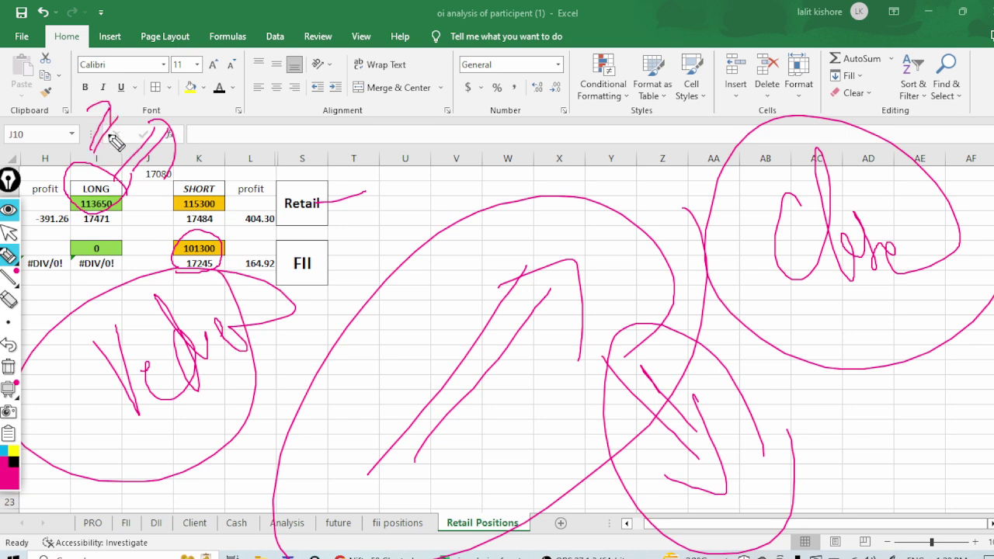
# Draw a circled up arrow above the Retail label's adjoining columns, clear all pen markings, and return to the normal pointer.
pyautogui.moveTo(377, 216); pyautogui.dragTo(459, 127)
pyautogui.moveTo(403, 231)
pyautogui.mouseDown()
pyautogui.moveTo(463, 131)
pyautogui.moveTo(476, 167)
pyautogui.mouseUp()
pyautogui.moveTo(557, 103); pyautogui.dragTo(520, 81)
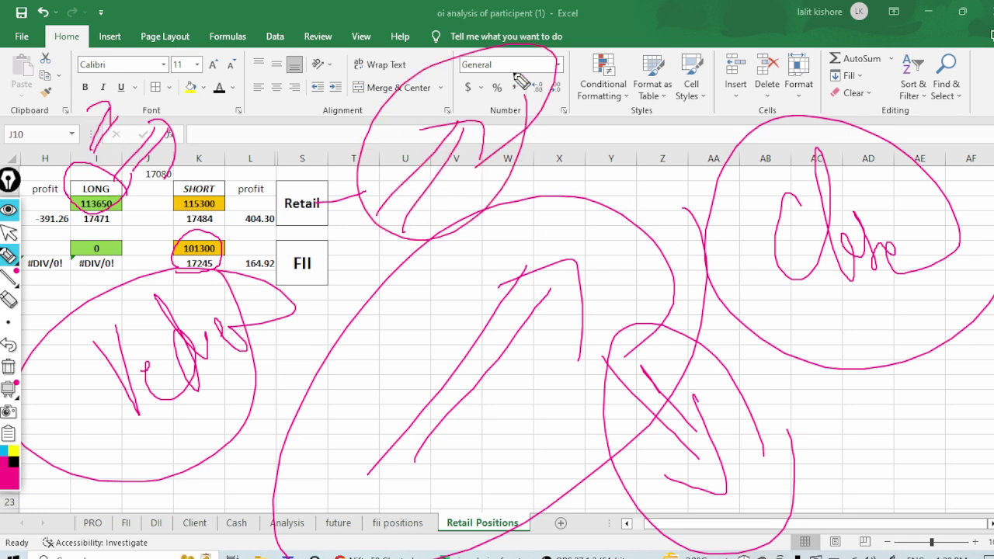
pyautogui.click(9, 368)
pyautogui.click(7, 233)
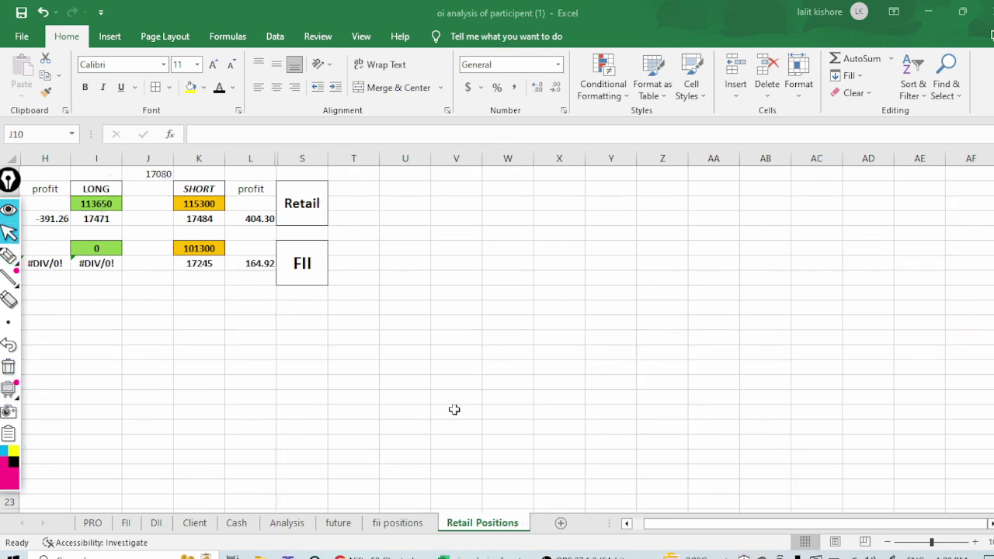
# Enter "SL" in cell V13 and "LONGS" in cell W13.
pyautogui.click(588, 389)
pyautogui.click(410, 385)
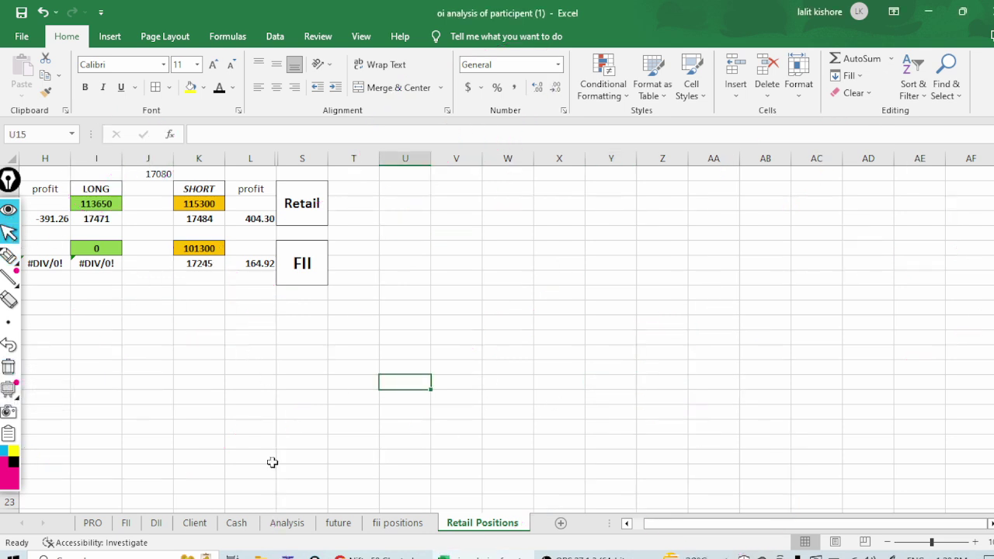
pyautogui.click(471, 350)
pyautogui.write('SL')
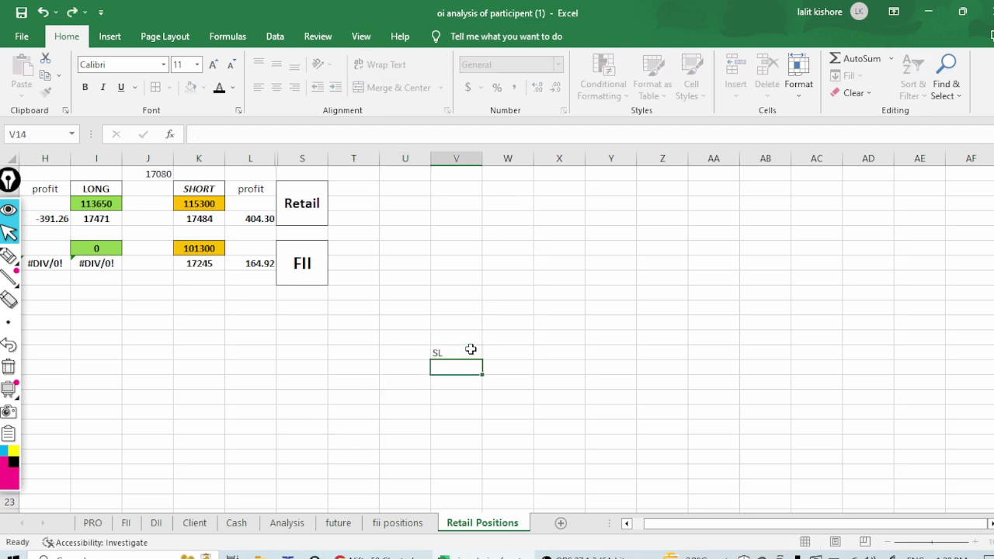
pyautogui.press('Tab')
pyautogui.write('LON')
pyautogui.press('Return')
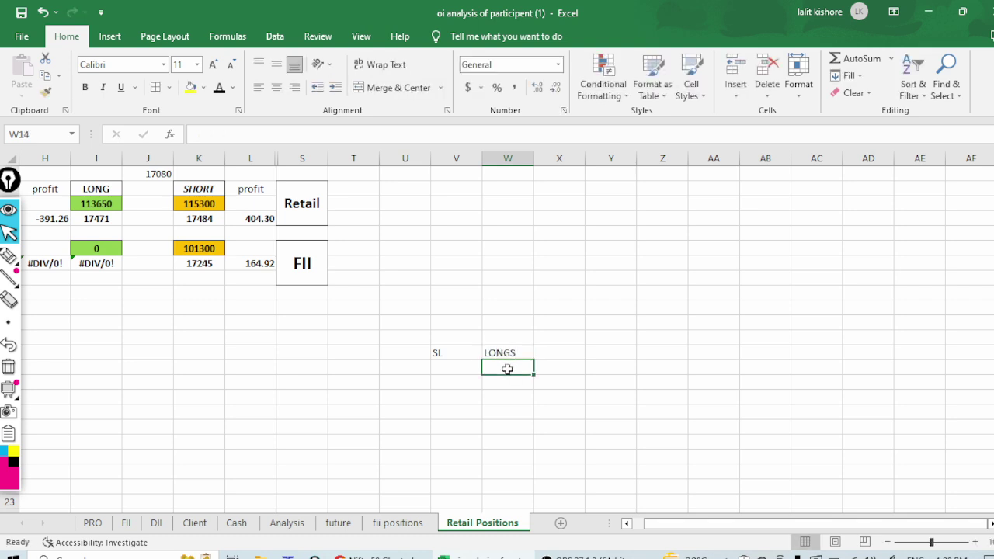
# Enter "LIGHT Qty" in cell X13 and "AGAINST" in cell U7.
pyautogui.click(571, 351)
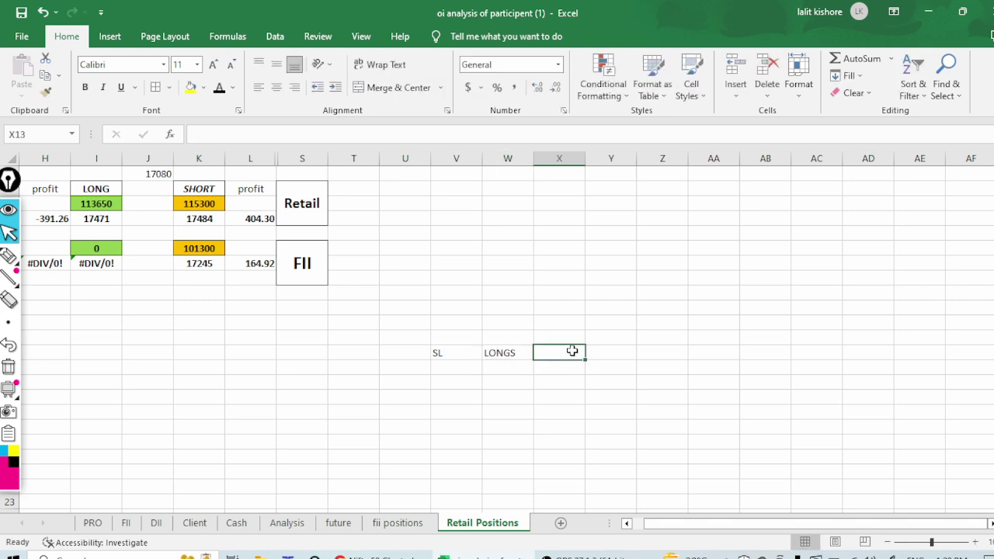
pyautogui.write('LIGHT Q')
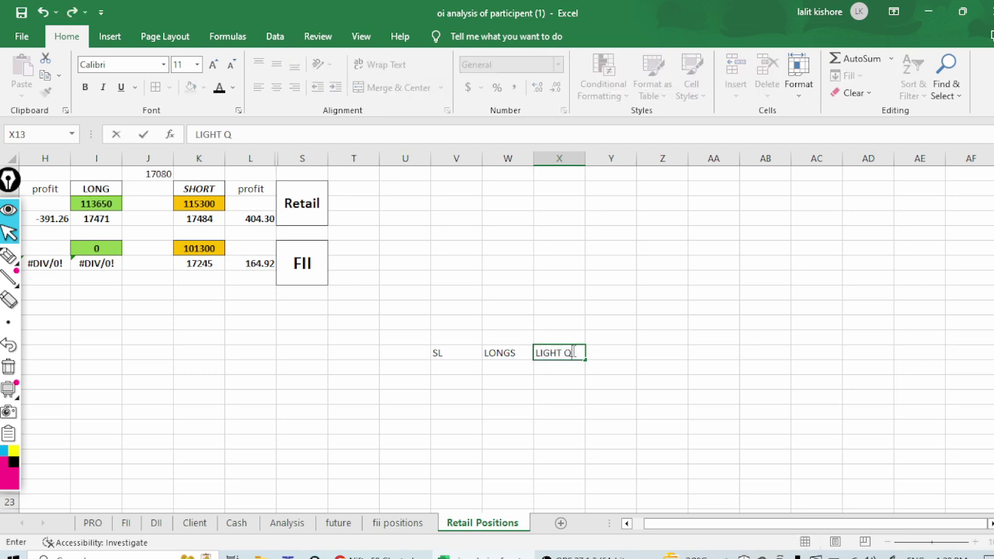
pyautogui.press('Return')
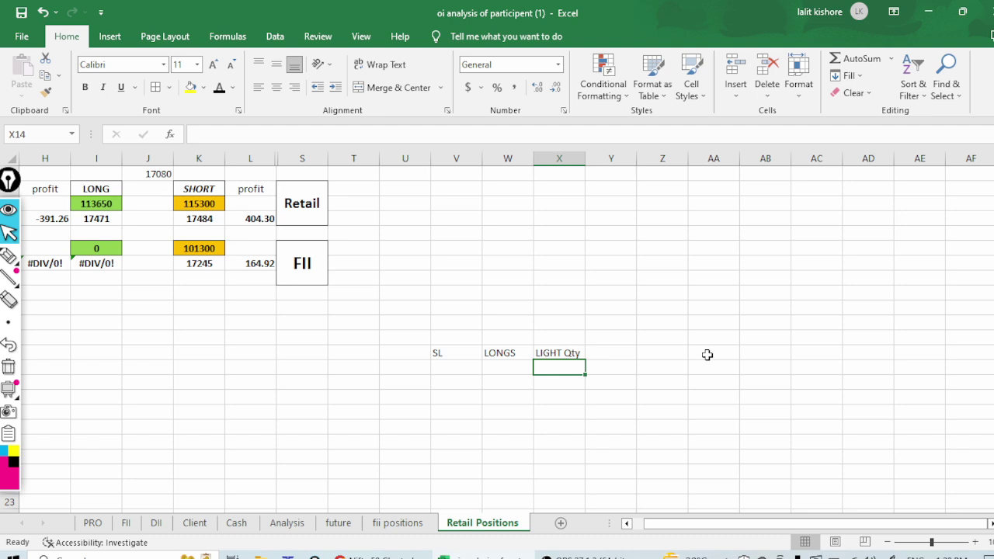
pyautogui.click(707, 354)
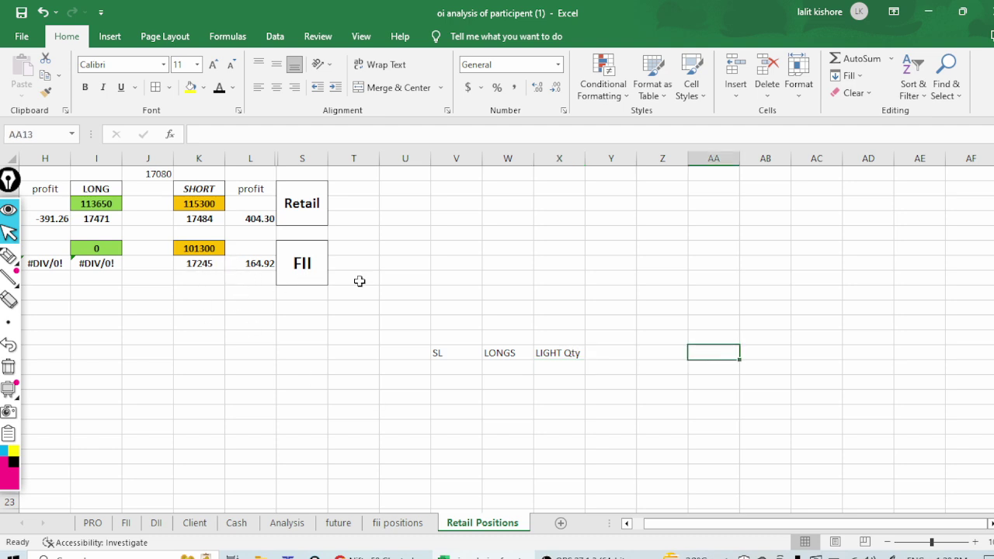
pyautogui.click(364, 283)
pyautogui.click(408, 266)
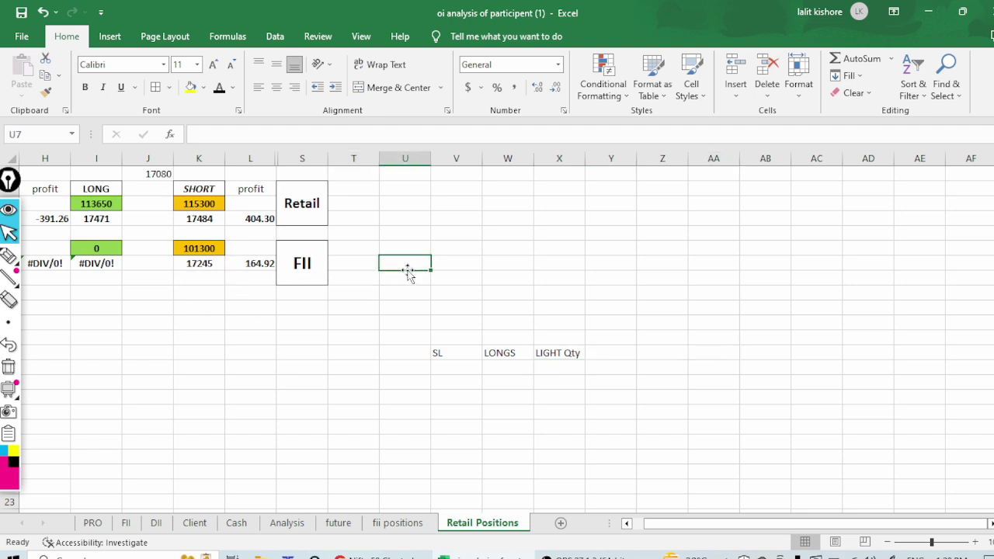
pyautogui.write('AGAINST')
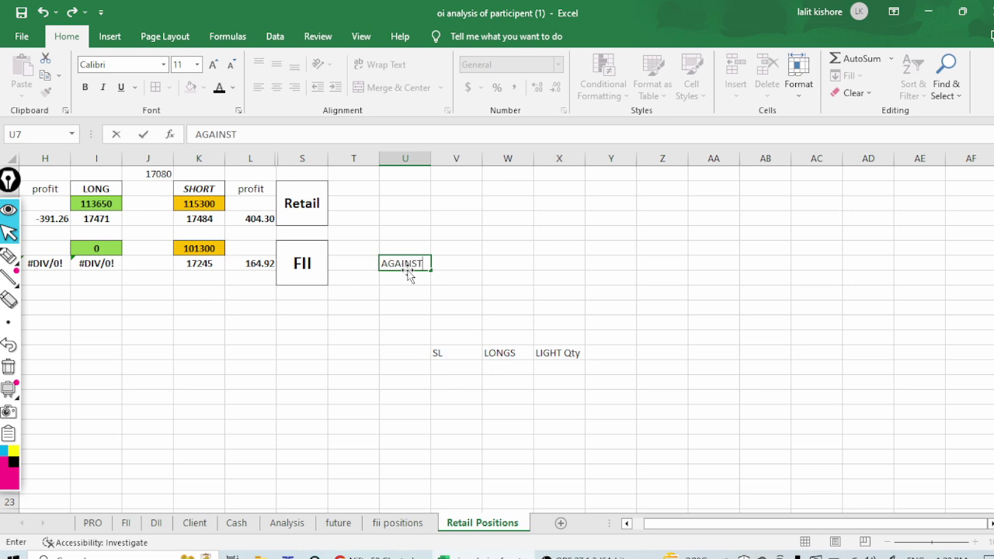
pyautogui.press('Return')
pyautogui.click(541, 292)
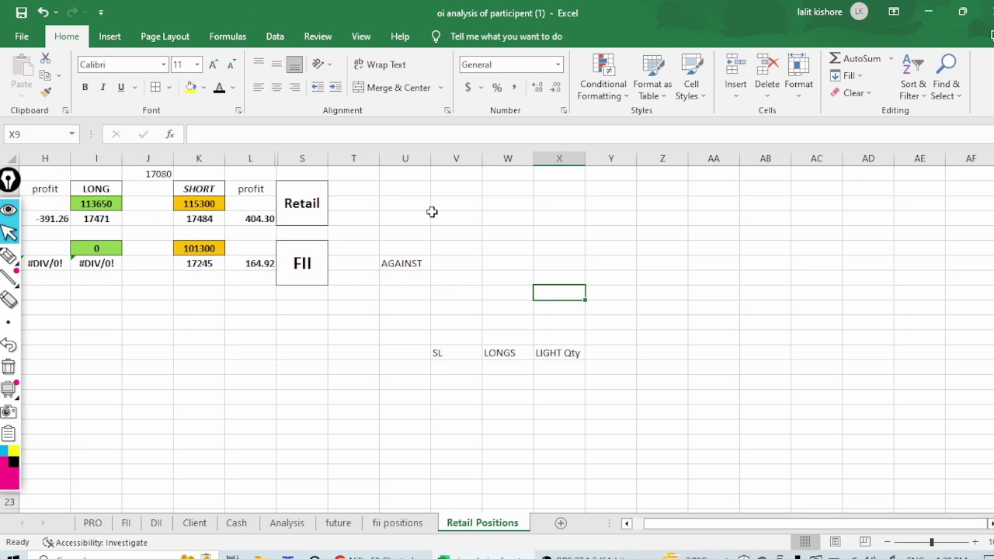
pyautogui.click(530, 254)
pyautogui.click(424, 310)
pyautogui.click(697, 334)
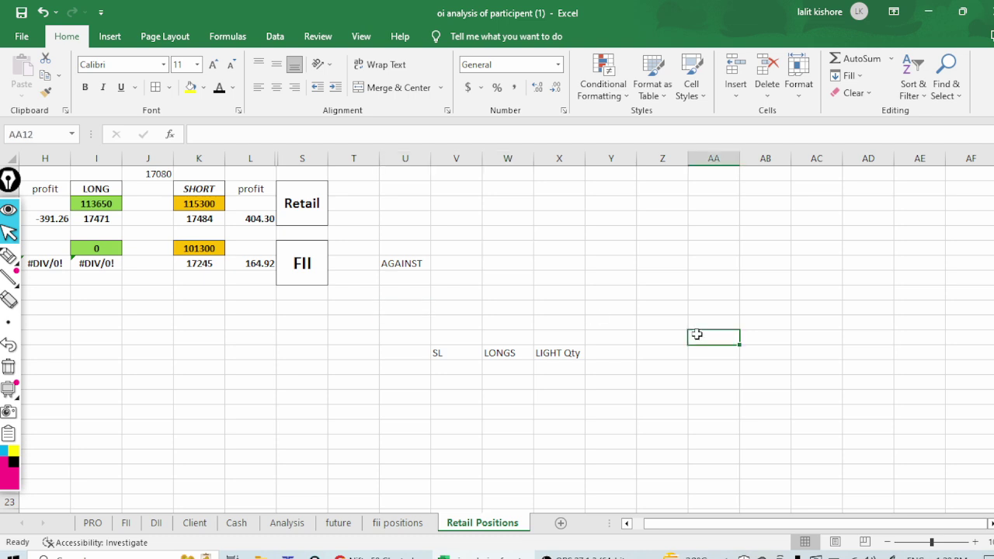
# Clear the contents of cells U6 through X15 to remove the typed notes.
pyautogui.click(605, 389)
pyautogui.press('Left')
pyautogui.press('Left')
pyautogui.press('Left')
pyautogui.press('Up')
pyautogui.press('Up')
pyautogui.press('Left')
pyautogui.press('Up')
pyautogui.press('Up')
pyautogui.press('Up')
pyautogui.press('Up')
pyautogui.press('Up')
pyautogui.press('Up')
pyautogui.press('Up')
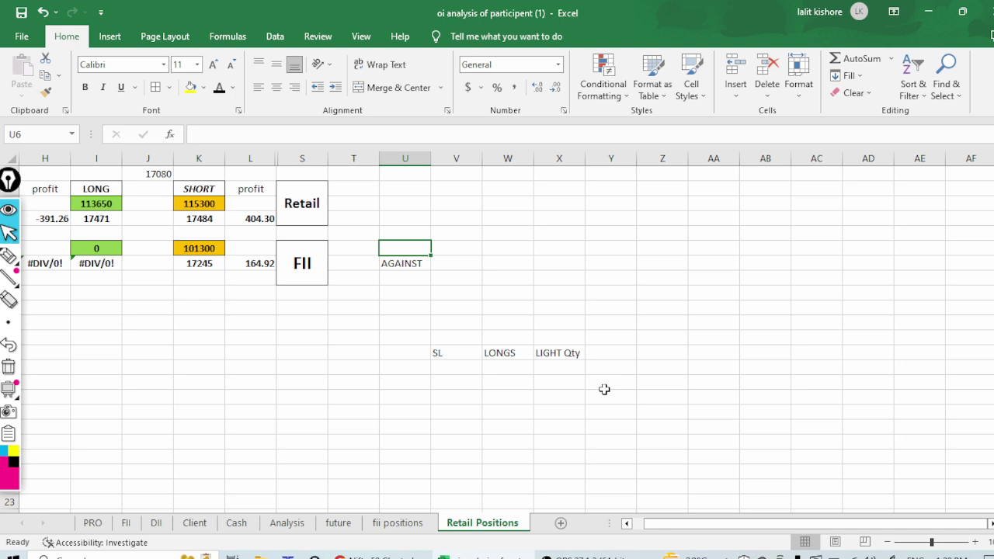
pyautogui.hotkey('shift', 'Right')
pyautogui.hotkey('shift', 'Right')
pyautogui.hotkey('shift', 'Right')
pyautogui.hotkey('shift', 'Down')
pyautogui.hotkey('shift', 'Down')
pyautogui.hotkey('shift', 'Down')
pyautogui.hotkey('shift', 'Down')
pyautogui.hotkey('shift', 'Down')
pyautogui.hotkey('shift', 'Down')
pyautogui.hotkey('shift', 'Down')
pyautogui.hotkey('shift', 'Down')
pyautogui.hotkey('shift', 'Down')
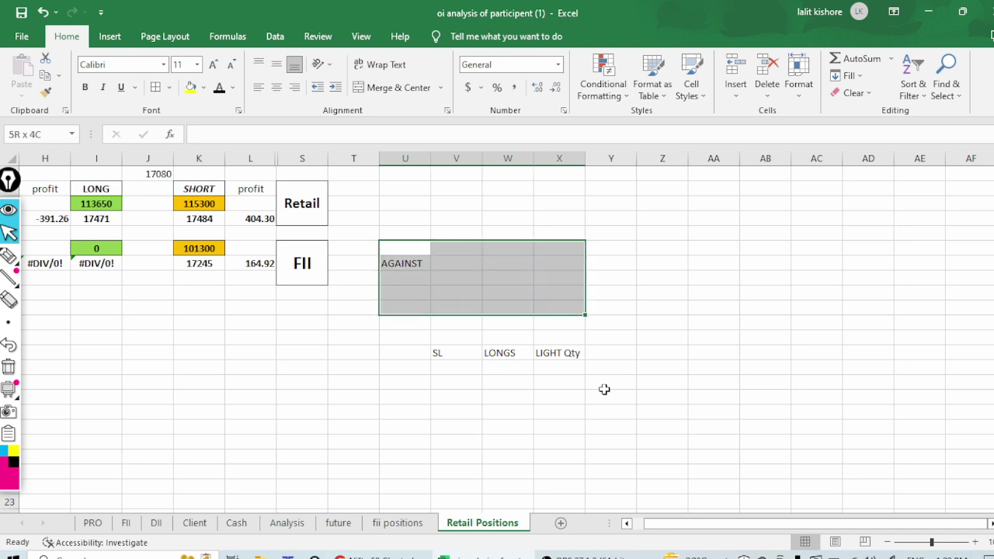
pyautogui.press('Delete')
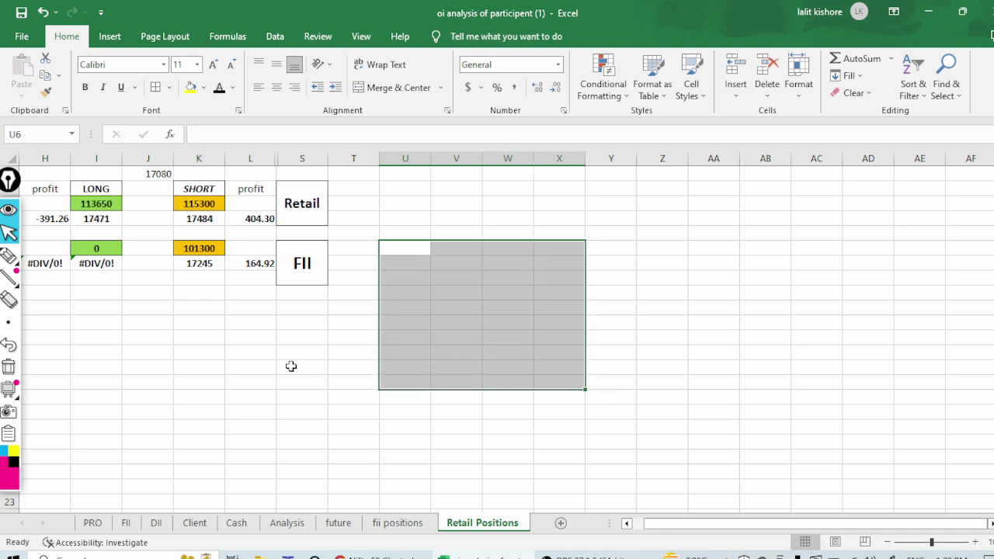
pyautogui.click(264, 353)
pyautogui.press('Left')
pyautogui.press('Left')
pyautogui.press('Left')
pyautogui.press('Left')
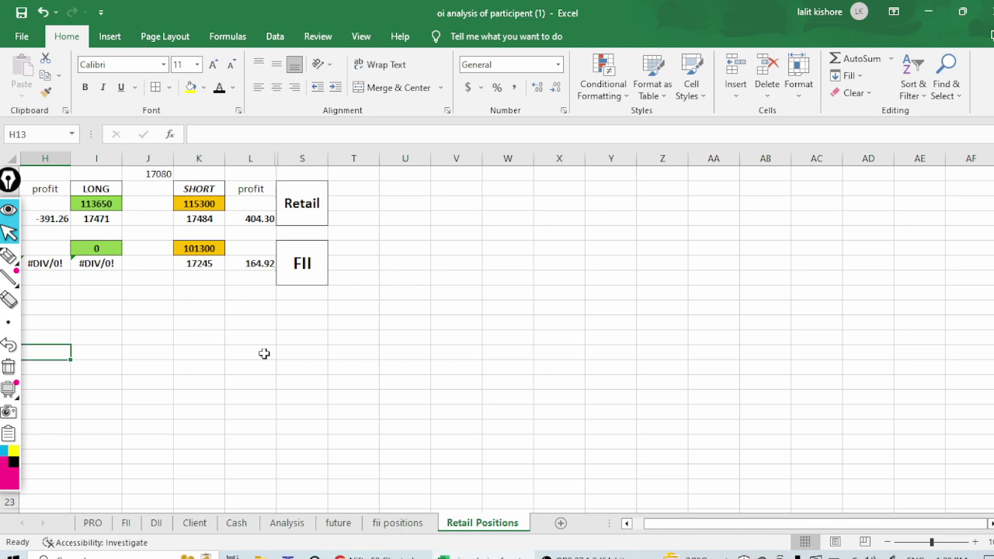
pyautogui.click(454, 384)
pyautogui.click(345, 384)
pyautogui.click(576, 333)
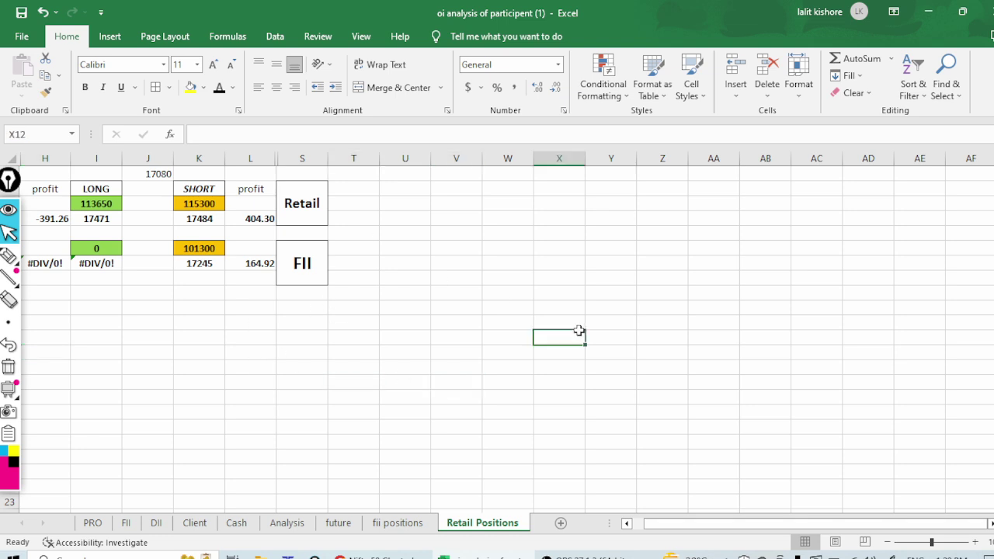
pyautogui.click(253, 337)
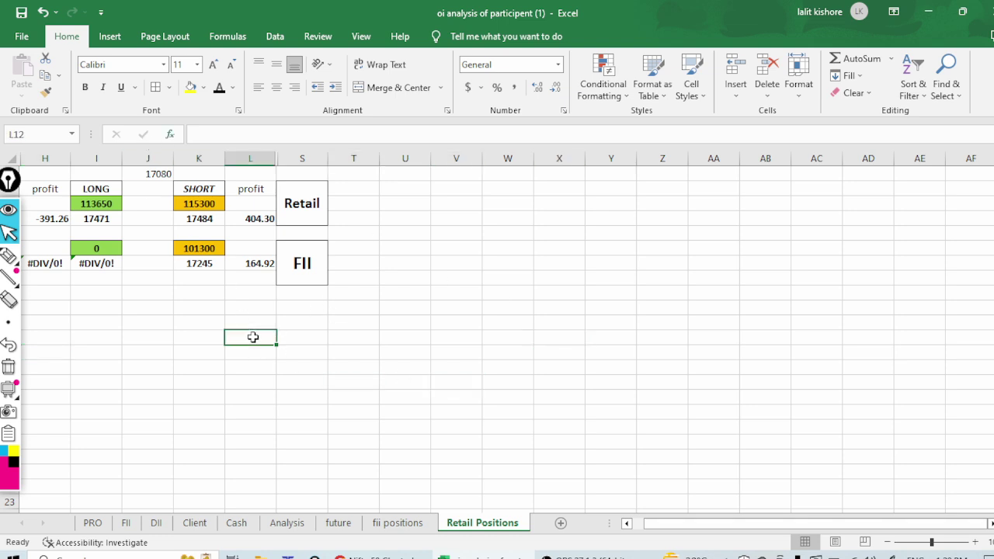
pyautogui.click(480, 228)
pyautogui.click(333, 336)
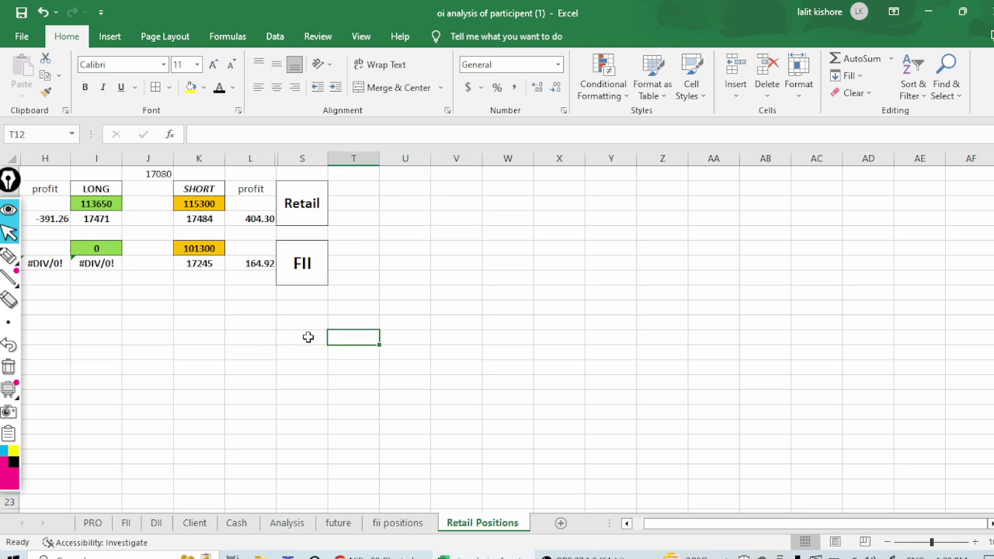
pyautogui.click(171, 356)
pyautogui.click(467, 297)
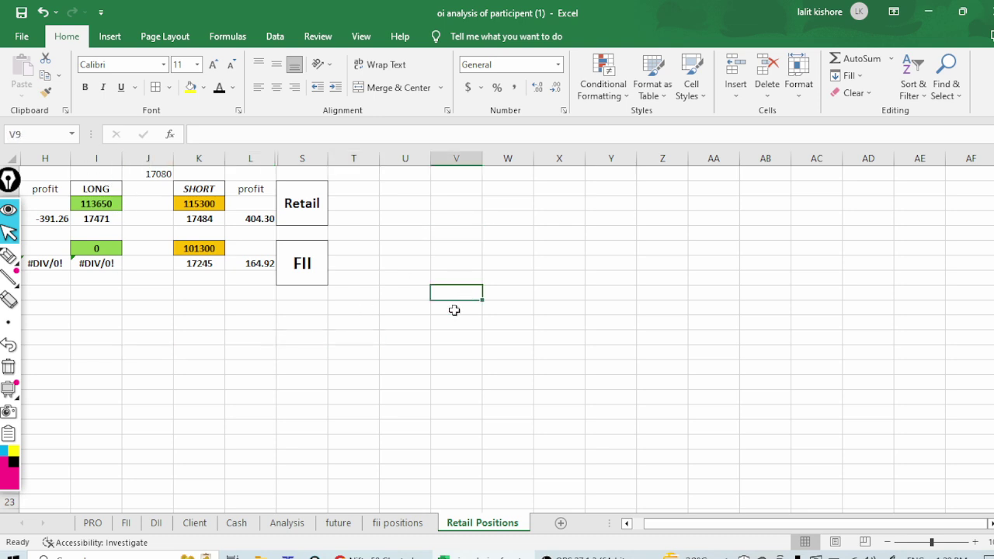
pyautogui.click(413, 350)
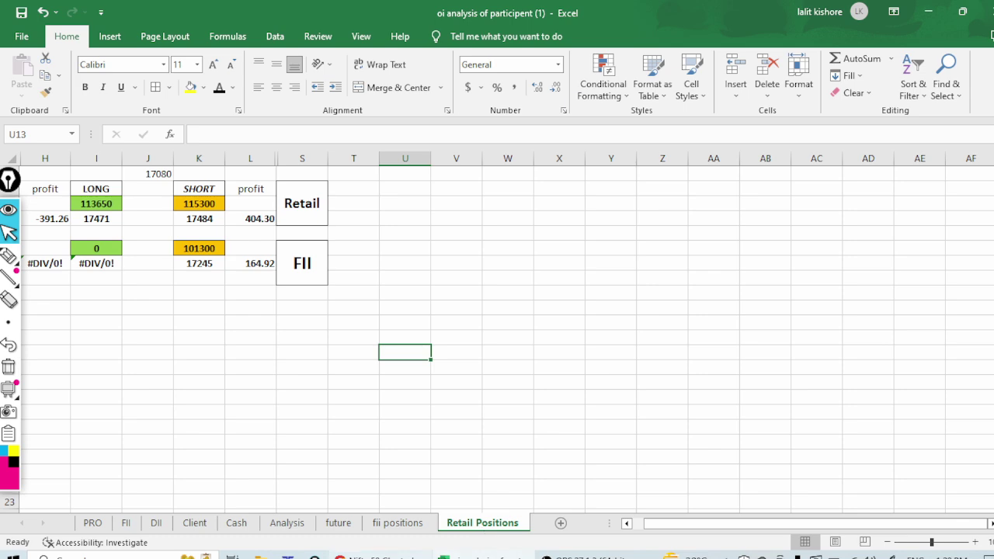
# Switch to the Investing.com chart in the browser, search for the symbol "BANK NIFTY" and load the Nifty Bank (NSEBANK) chart.
pyautogui.moveTo(365, 556)
pyautogui.click(379, 501)
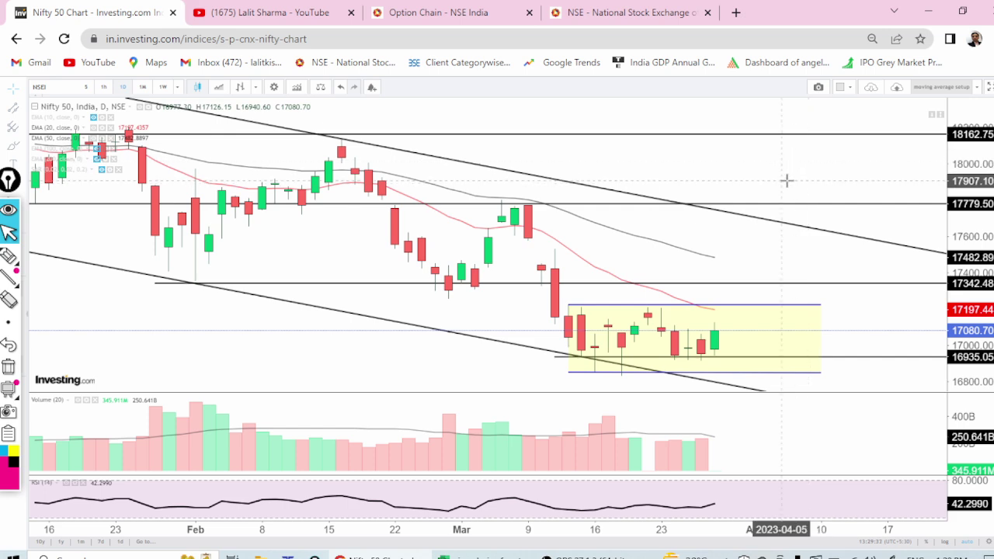
pyautogui.click(56, 82)
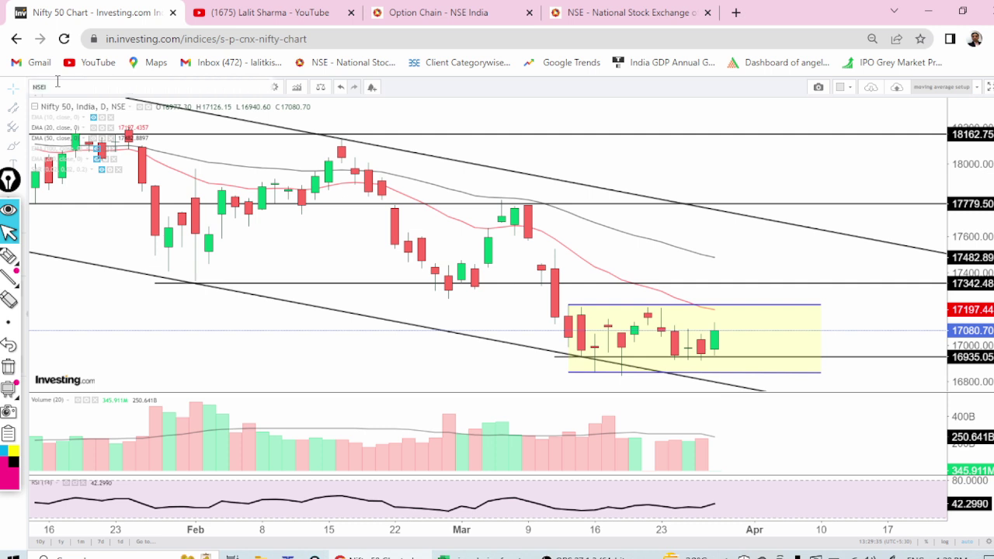
pyautogui.press('BackSpace')
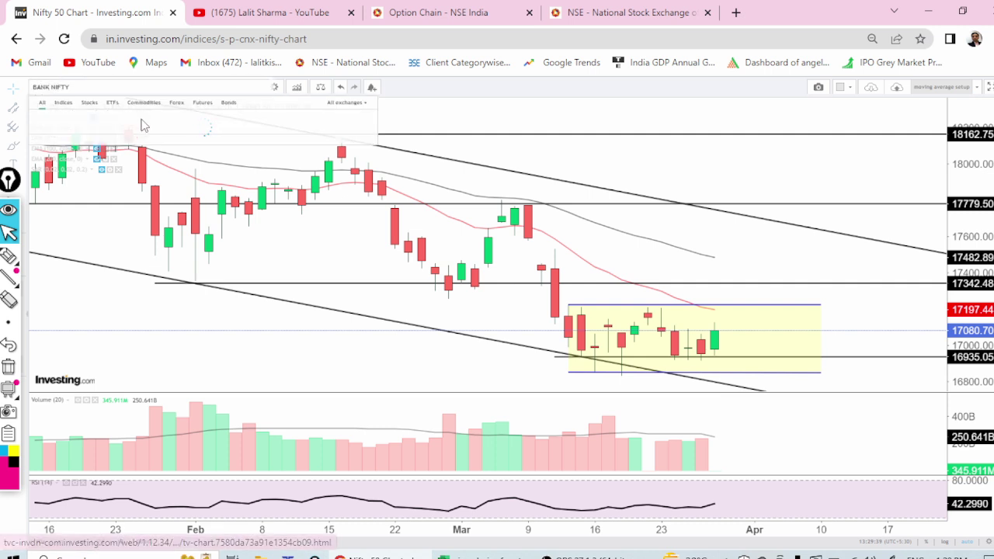
pyautogui.click(109, 132)
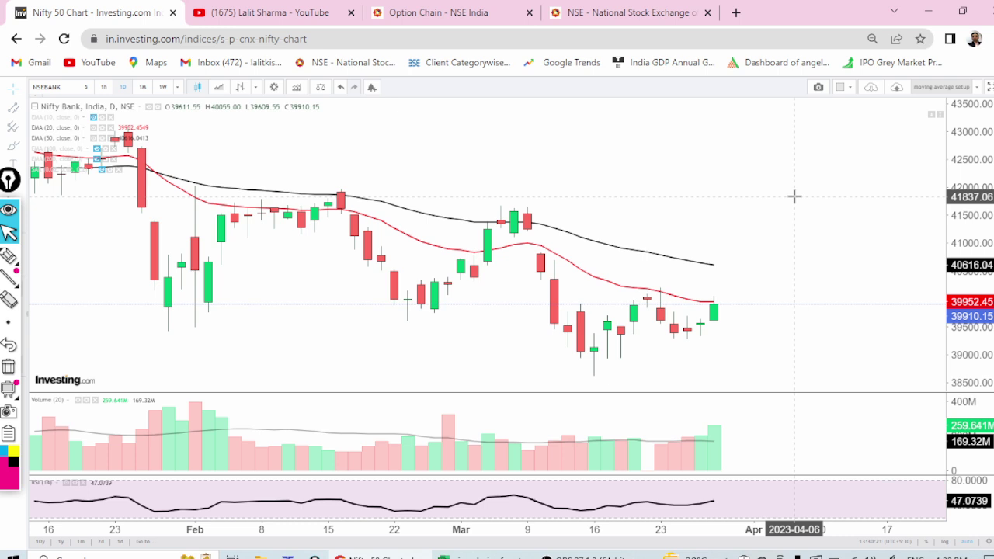
pyautogui.moveTo(728, 229); pyautogui.dragTo(782, 206)
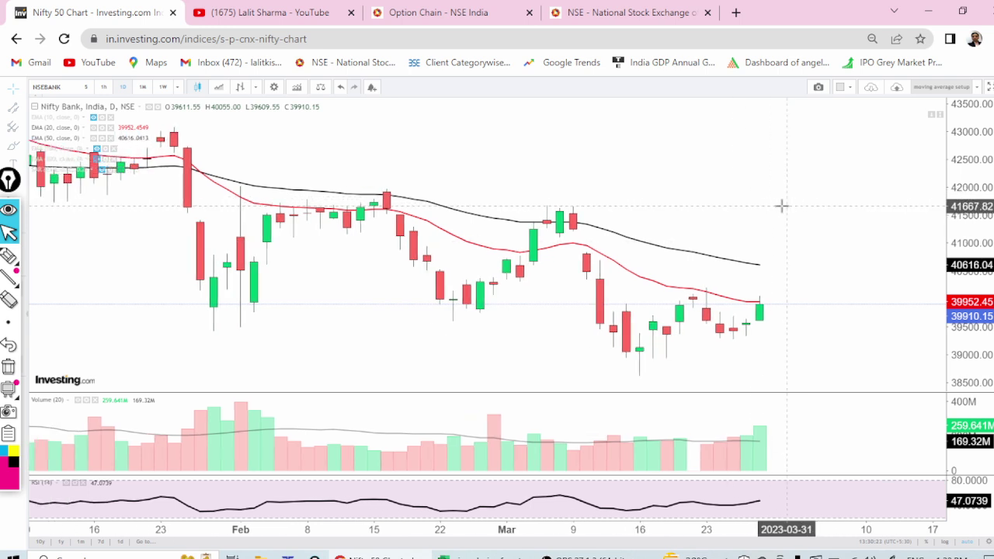